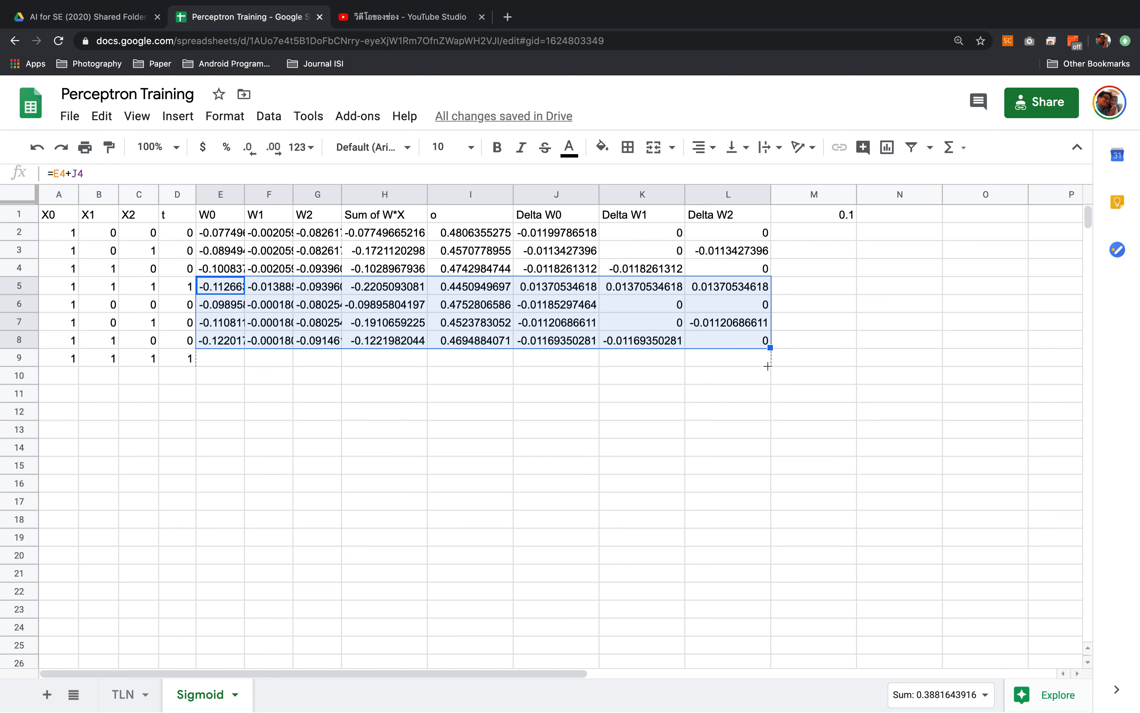
# Step: Fill the whole target column t (column D) with a medium blue background
pyautogui.click(403, 393)
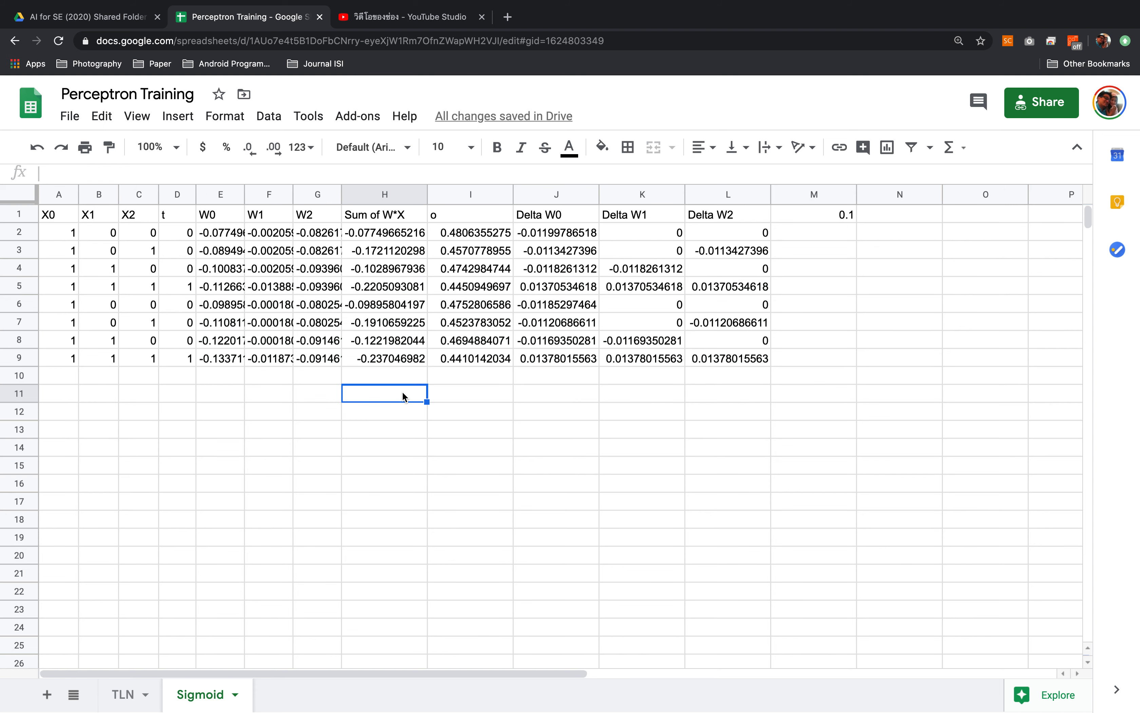
pyautogui.click(172, 191)
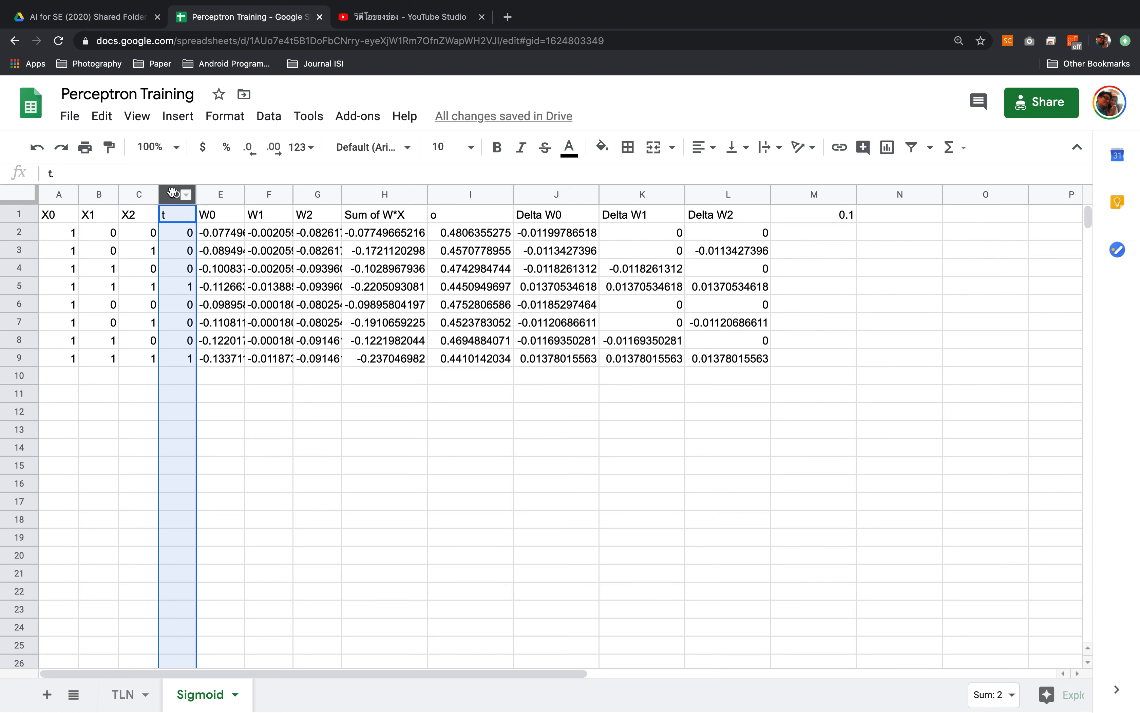
pyautogui.click(601, 147)
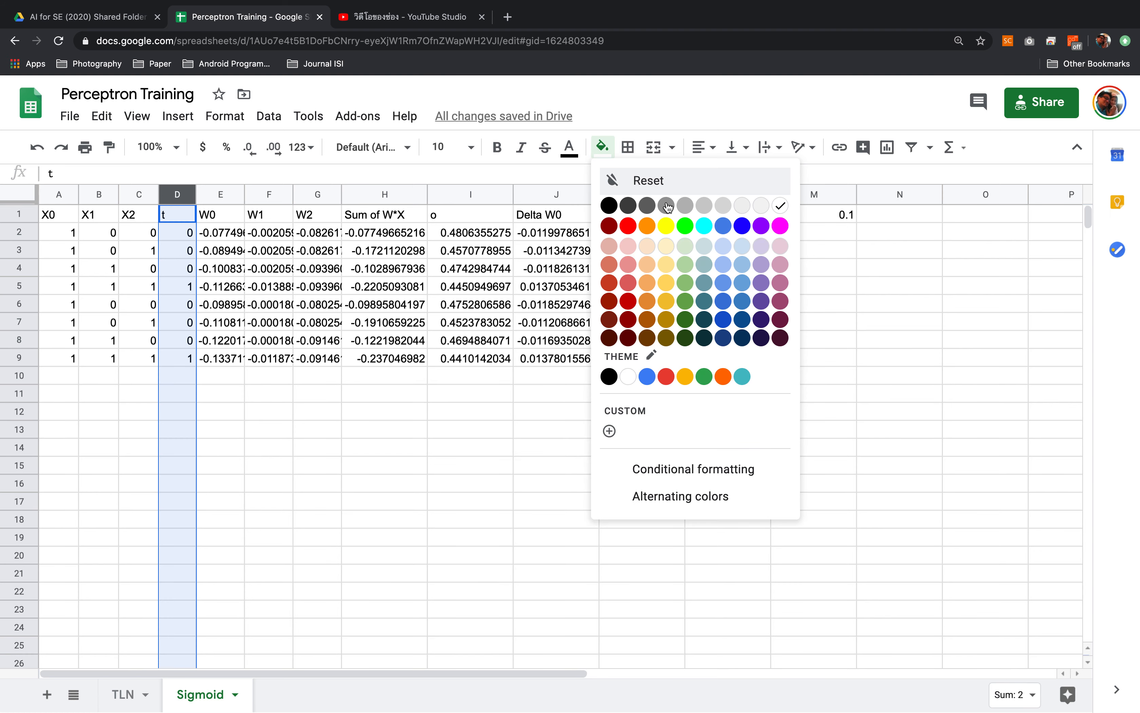
pyautogui.click(723, 300)
# Step: Fill the whole output column o (column I) with a yellow background
pyautogui.click(488, 195)
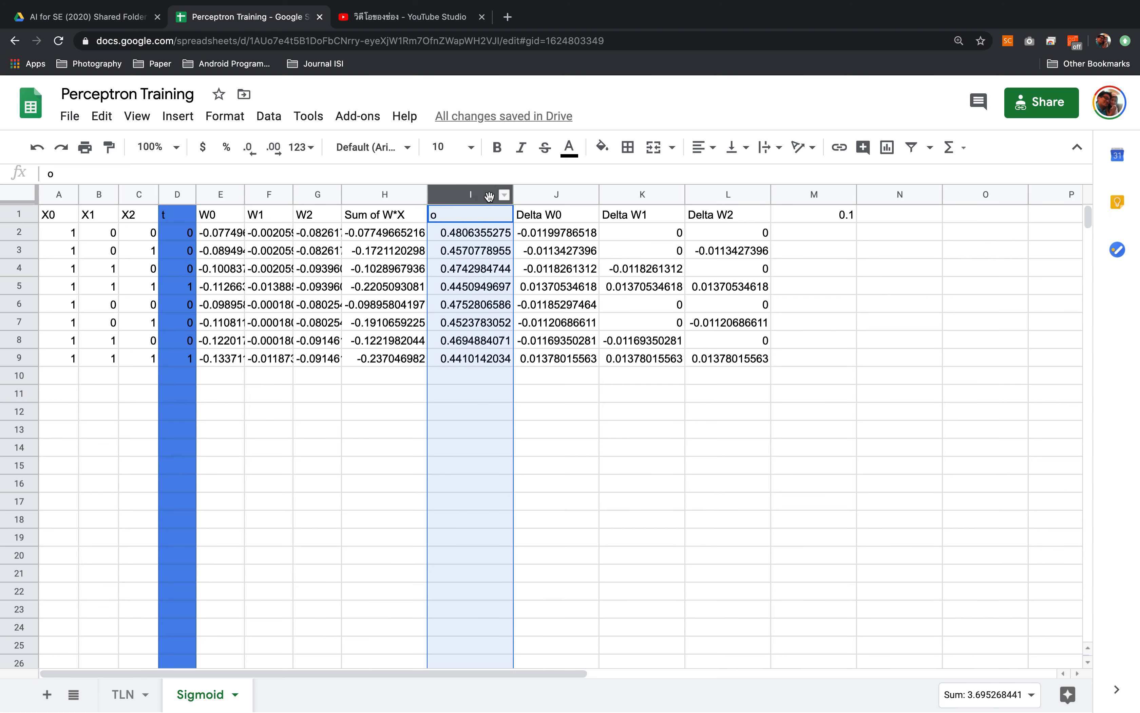
pyautogui.click(603, 147)
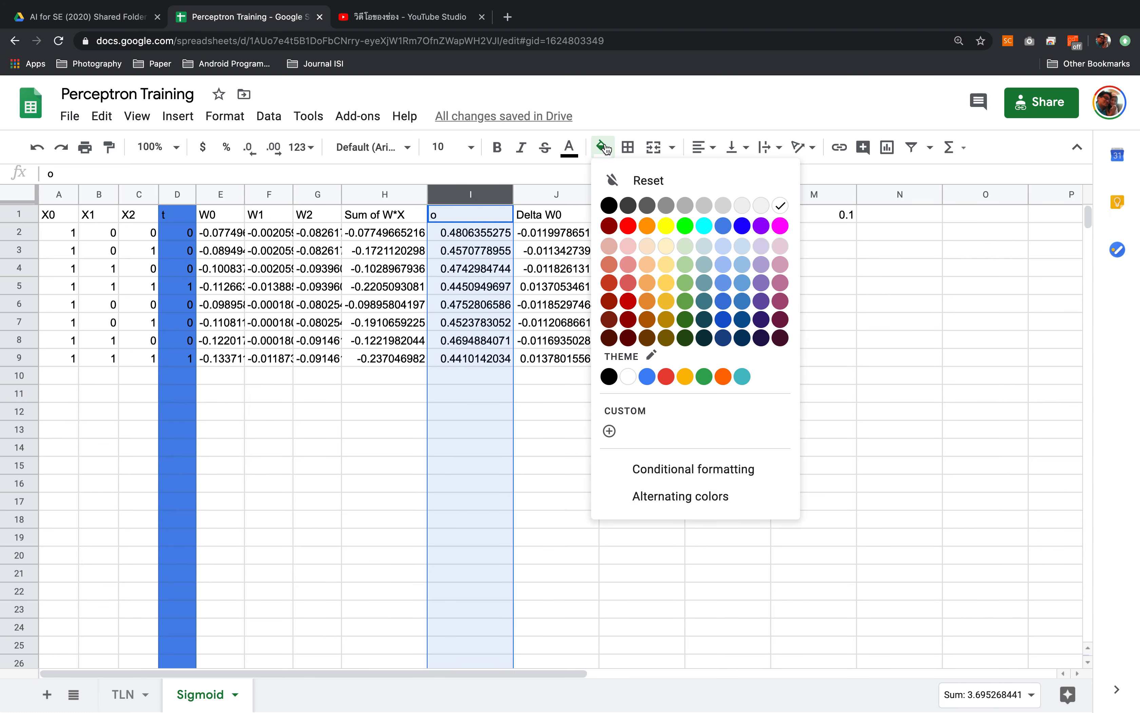
pyautogui.click(665, 225)
pyautogui.click(491, 268)
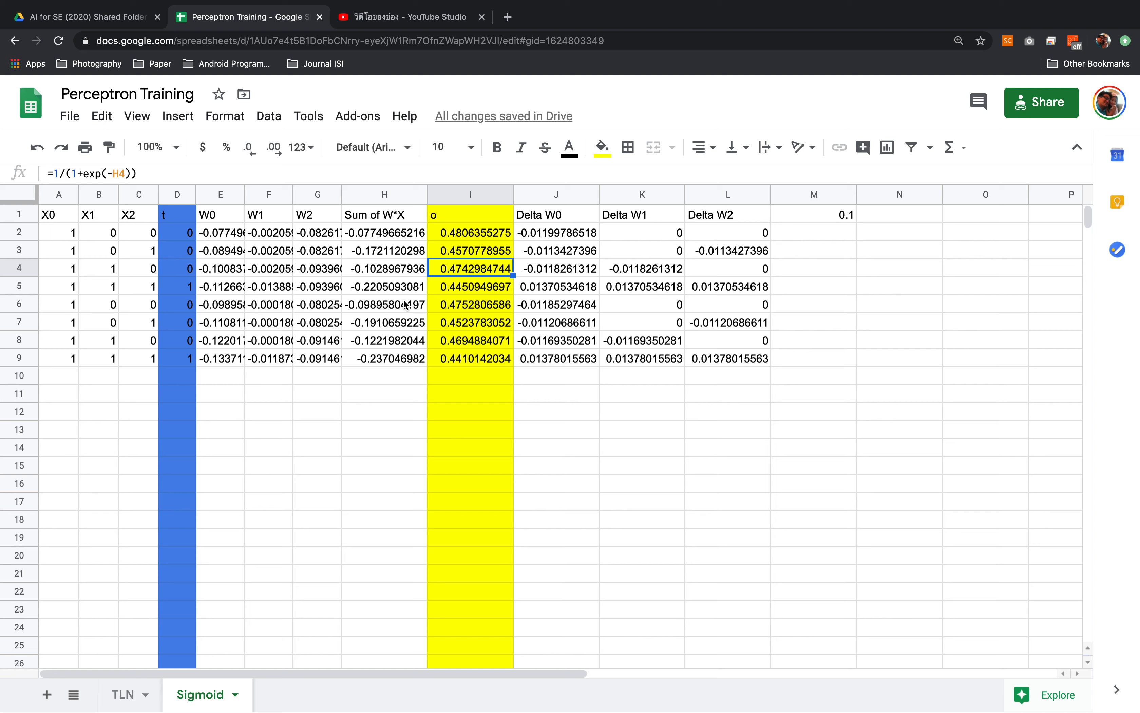
# Step: Copy rows 6 through 9 and paste them below the data, starting at cell A10
pyautogui.click(26, 304)
pyautogui.keyDown('shift'); pyautogui.click(24, 358); pyautogui.keyUp('shift')
pyautogui.hotkey('ctrl', 'c')
pyautogui.click(67, 377)
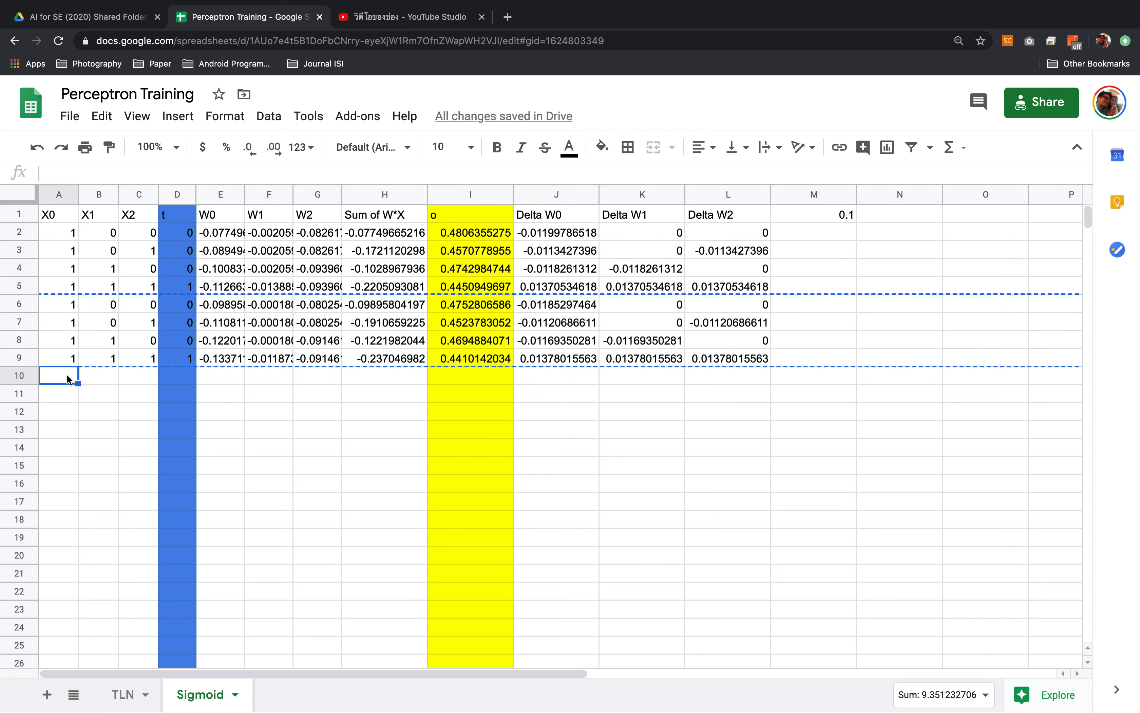
pyautogui.hotkey('ctrl', 'v')
pyautogui.scroll(-1, 68, 377)
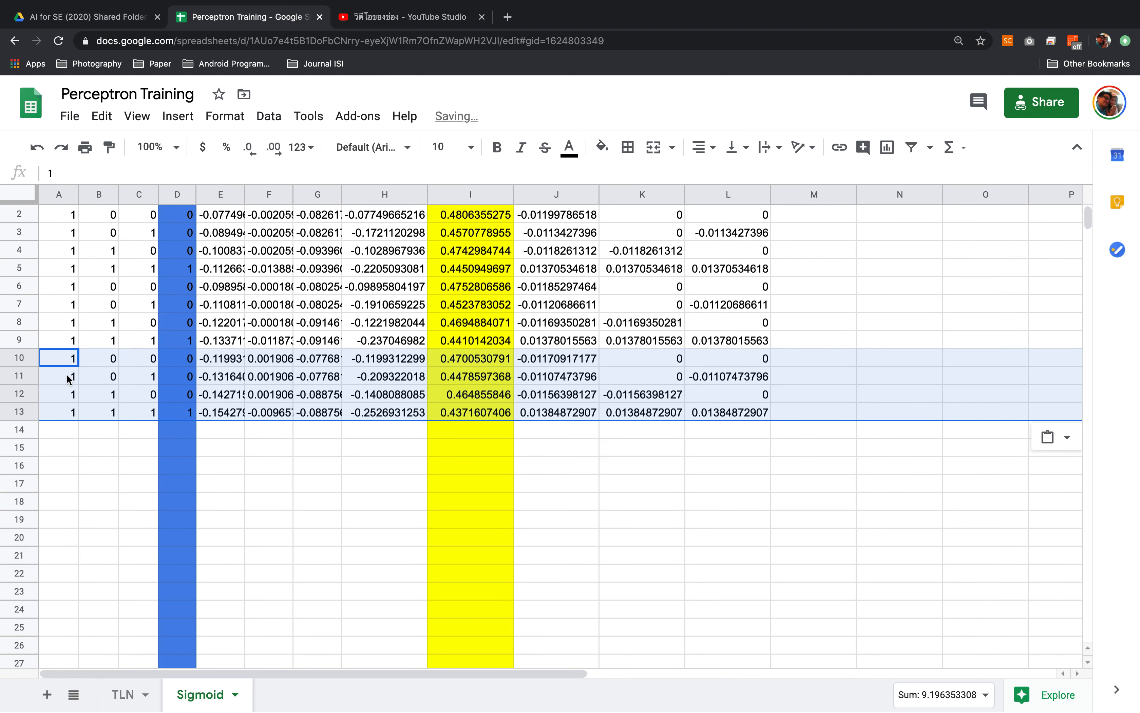
# Step: Paste the copied four-row block three more times, starting at rows 14, 18 and 22
pyautogui.click(69, 430)
pyautogui.hotkey('ctrl', 'v')
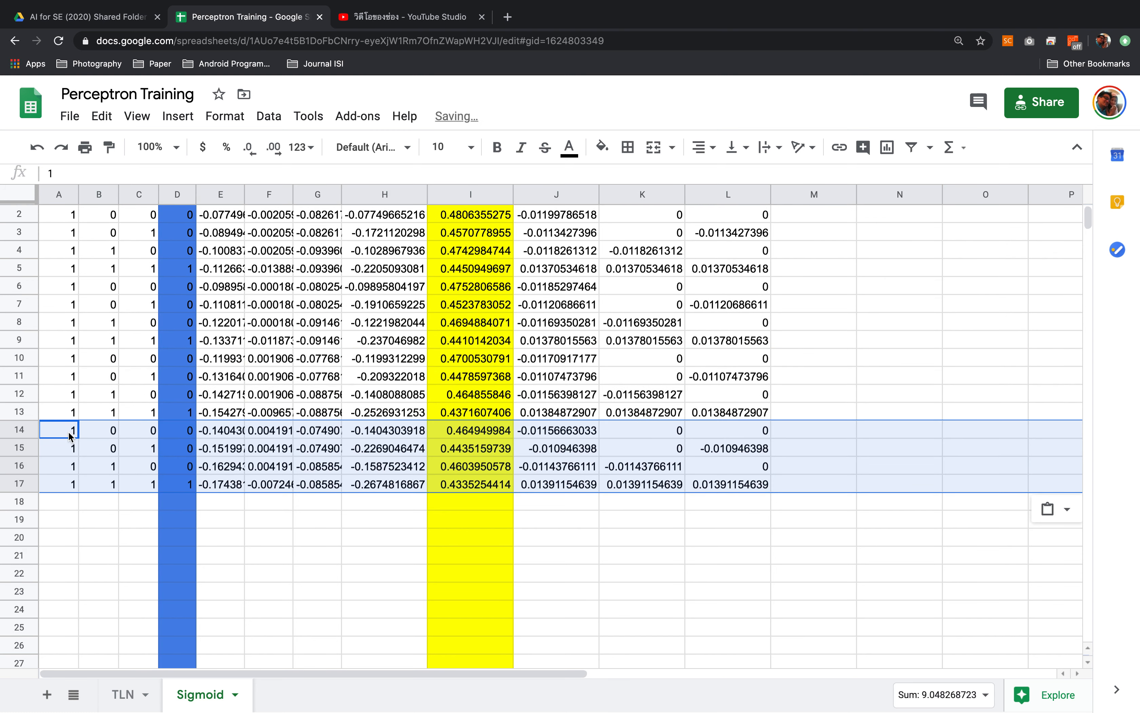
pyautogui.click(70, 436)
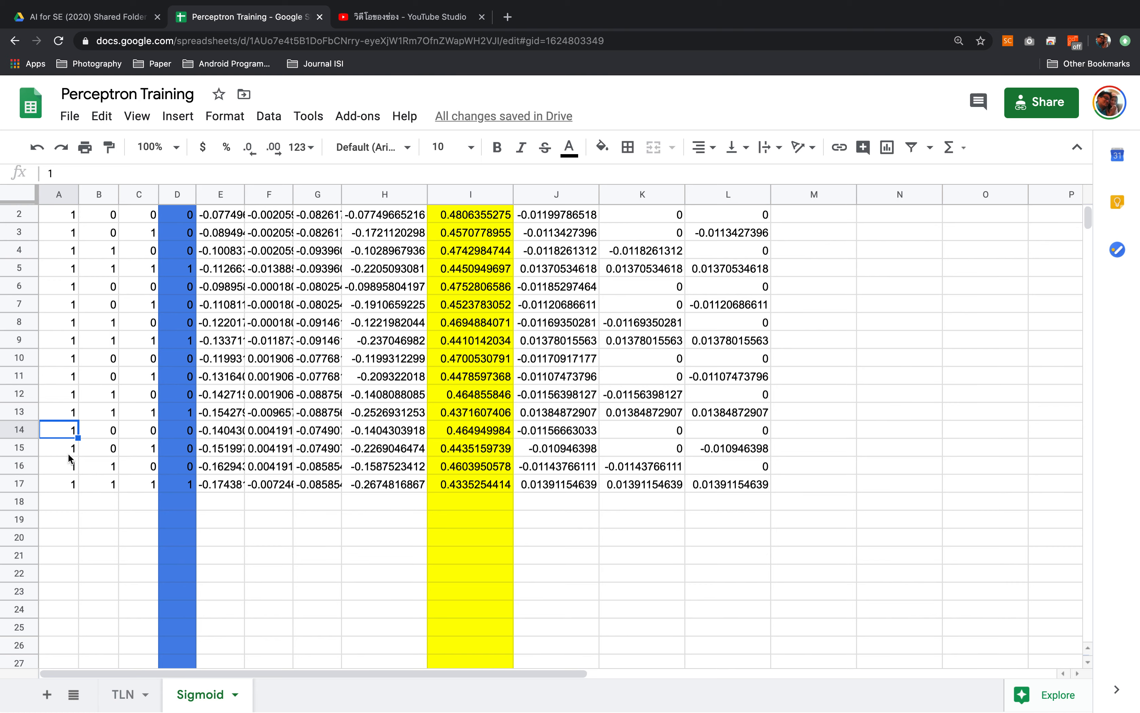
pyautogui.click(63, 496)
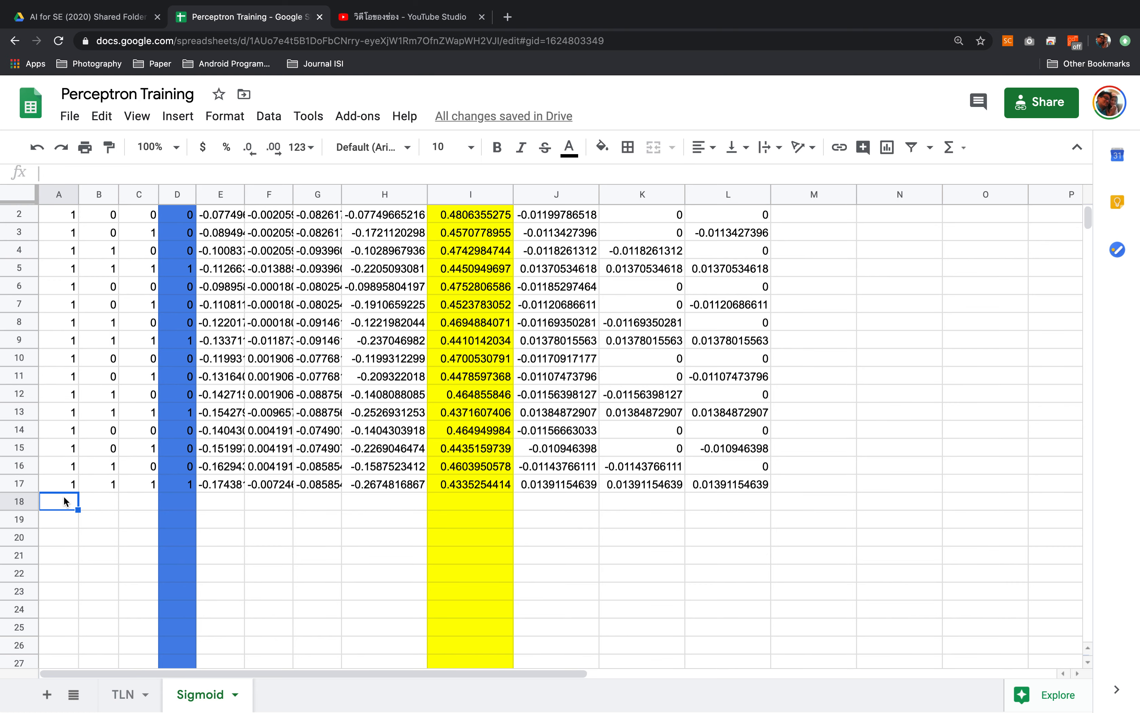
pyautogui.hotkey('ctrl', 'v')
pyautogui.scroll(-2, 66, 500)
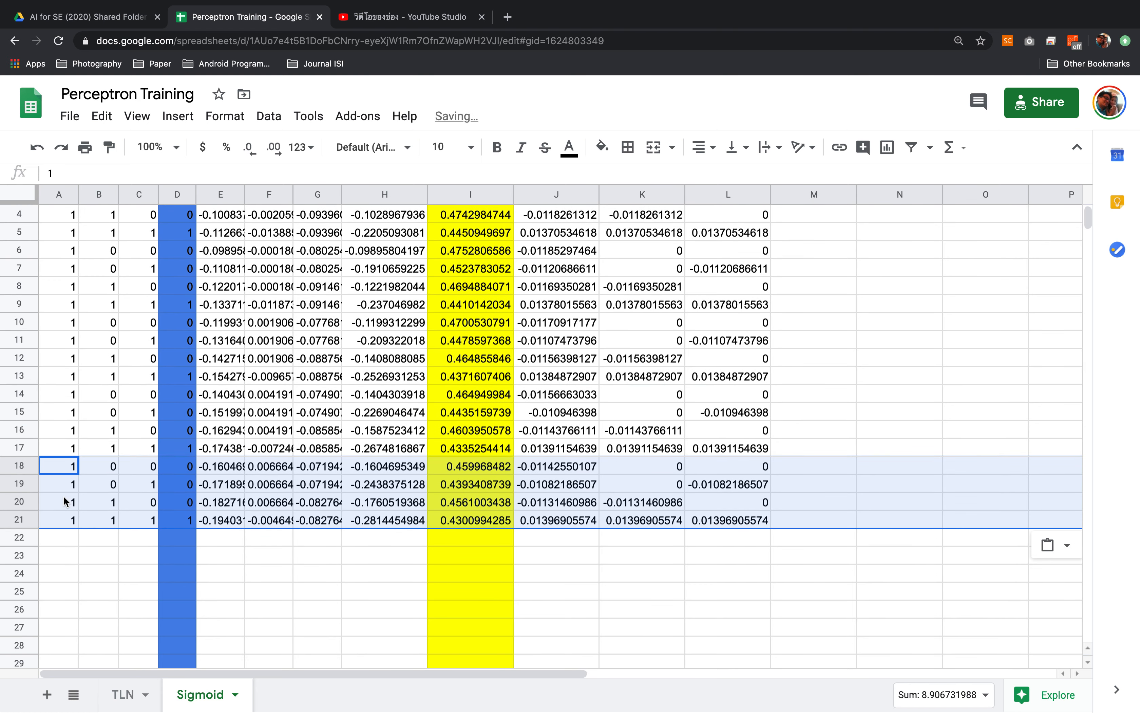
pyautogui.click(69, 539)
pyautogui.hotkey('ctrl', 'v')
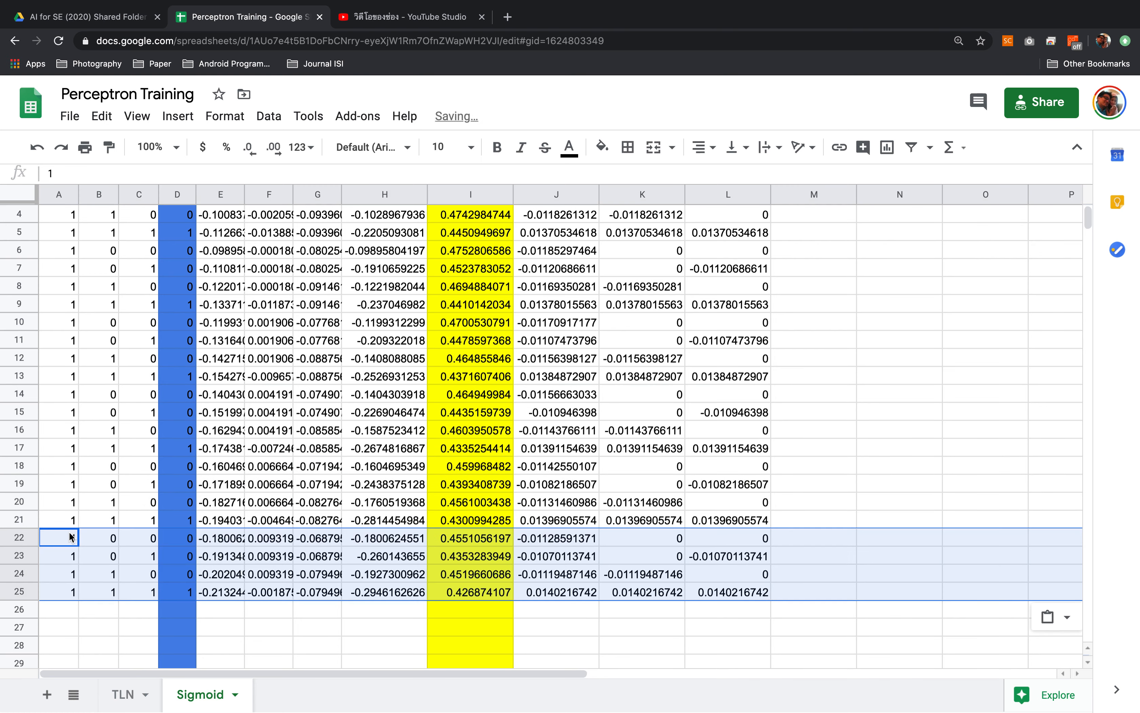
pyautogui.scroll(-1, 70, 537)
# Step: Copy rows 6 through 25 and paste the block below the data, starting at cell A26
pyautogui.scroll(4, 69, 537)
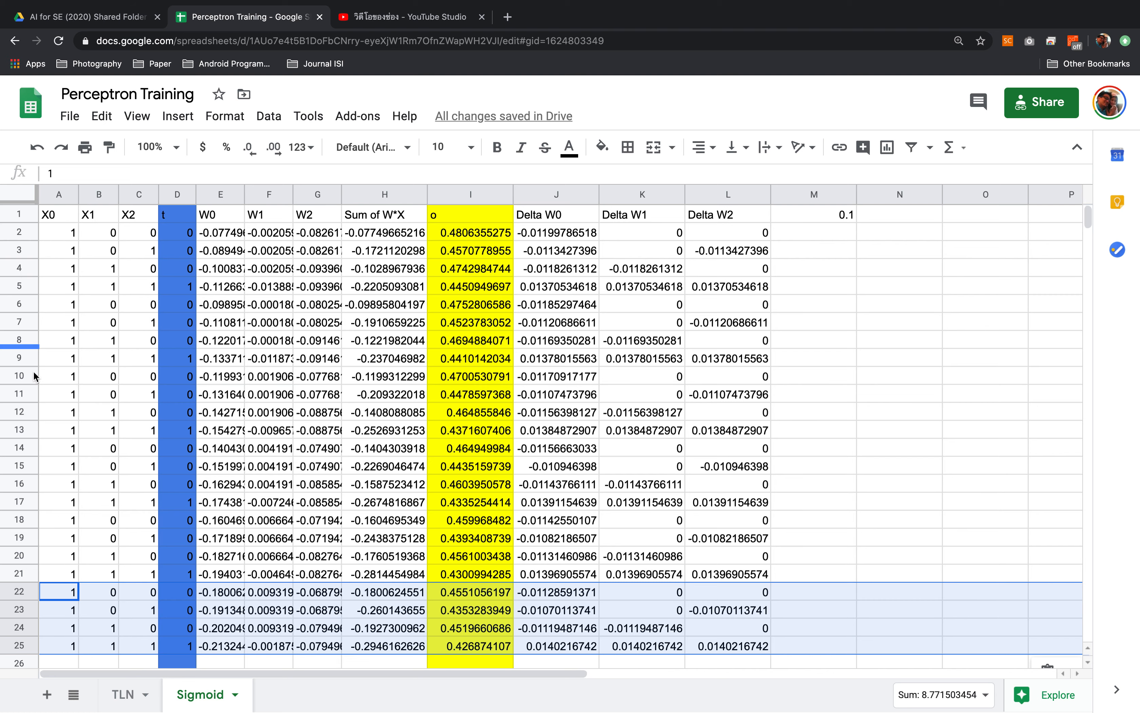
pyautogui.click(19, 304)
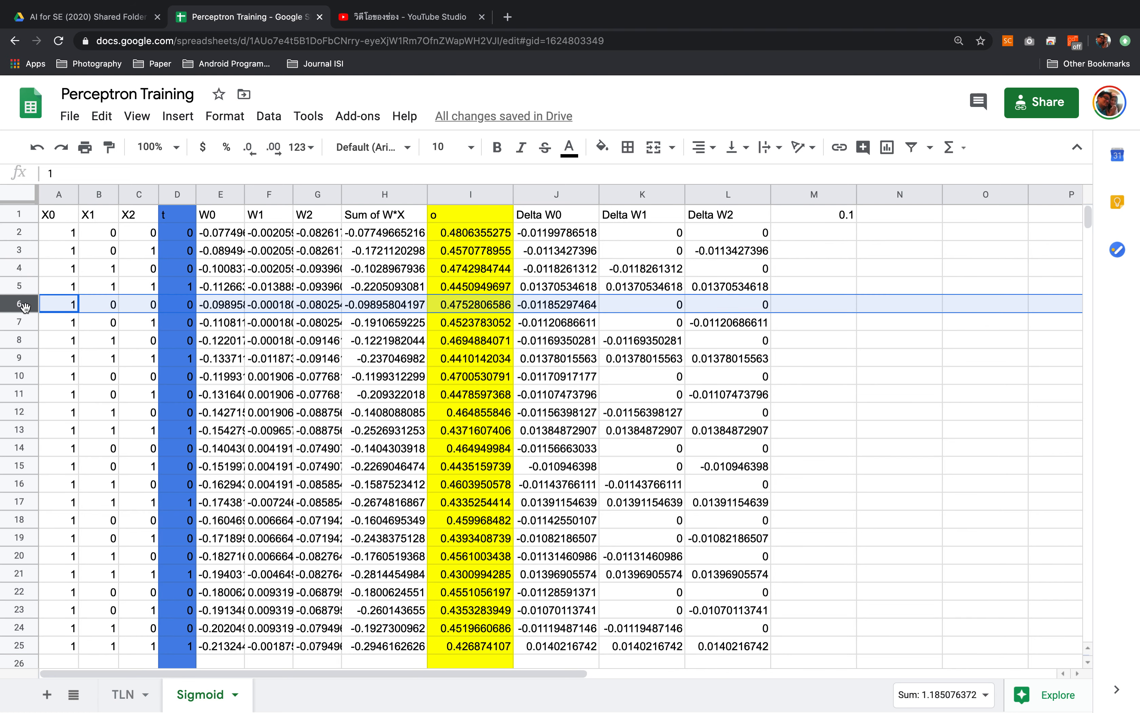
pyautogui.scroll(-3, 100, 361)
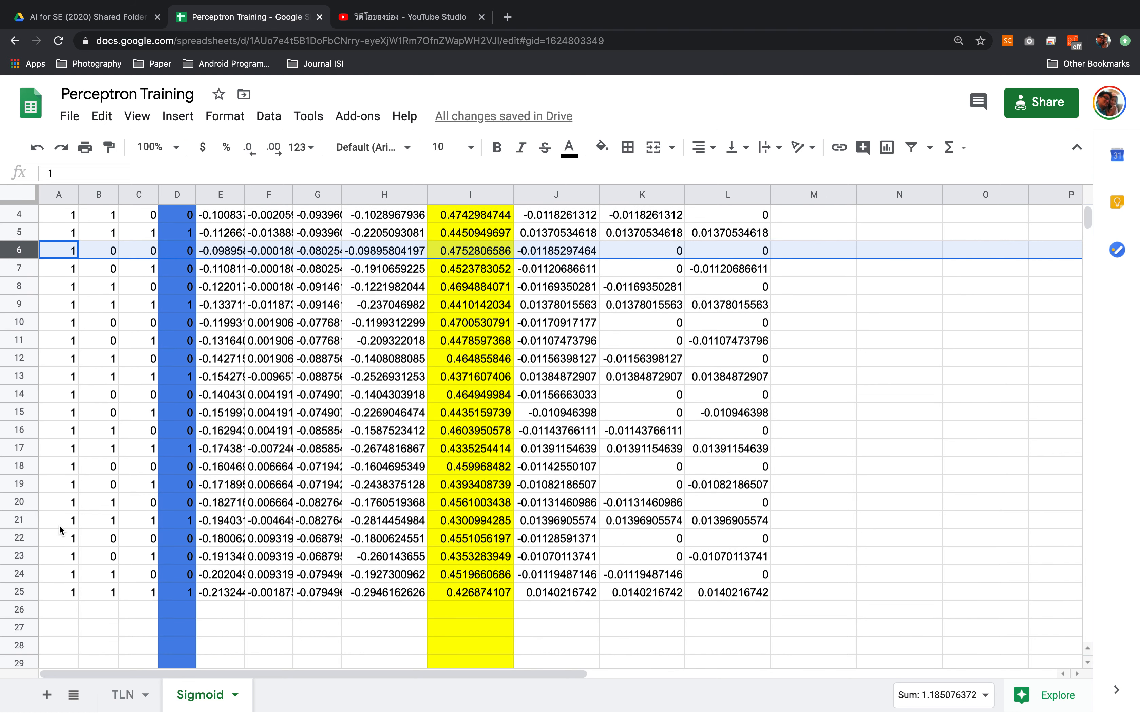
pyautogui.keyDown('shift'); pyautogui.click(27, 589); pyautogui.keyUp('shift')
pyautogui.press('super+c')
pyautogui.scroll(-5, 97, 564)
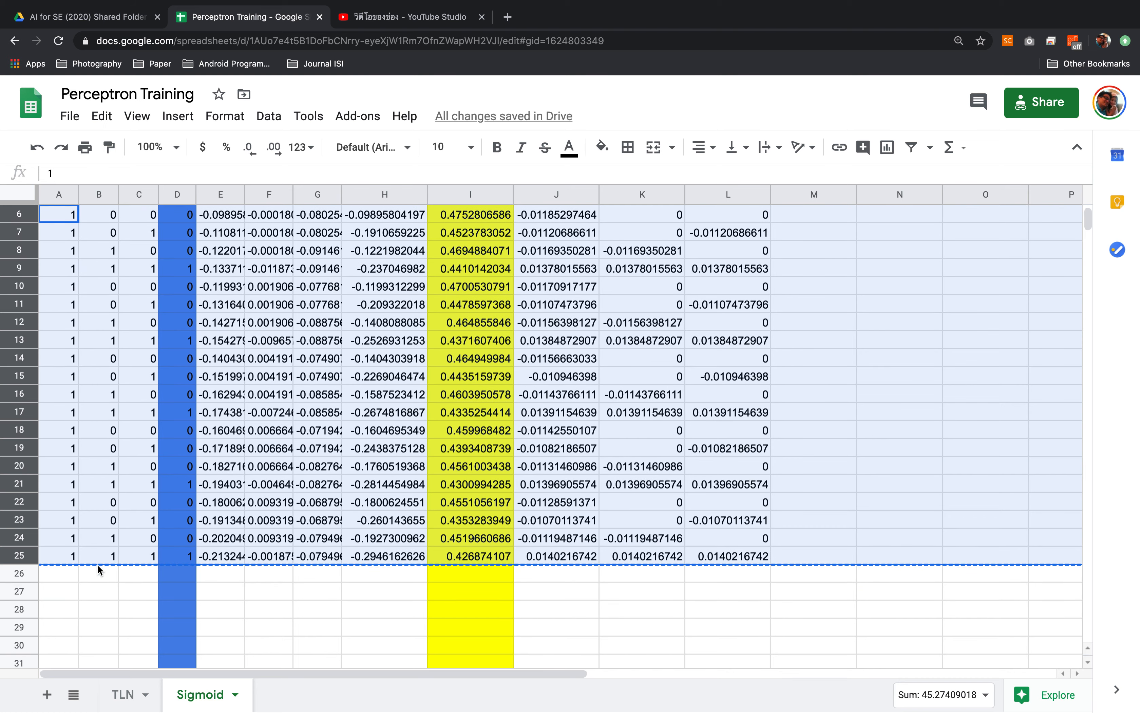
pyautogui.click(67, 519)
pyautogui.press('super+v')
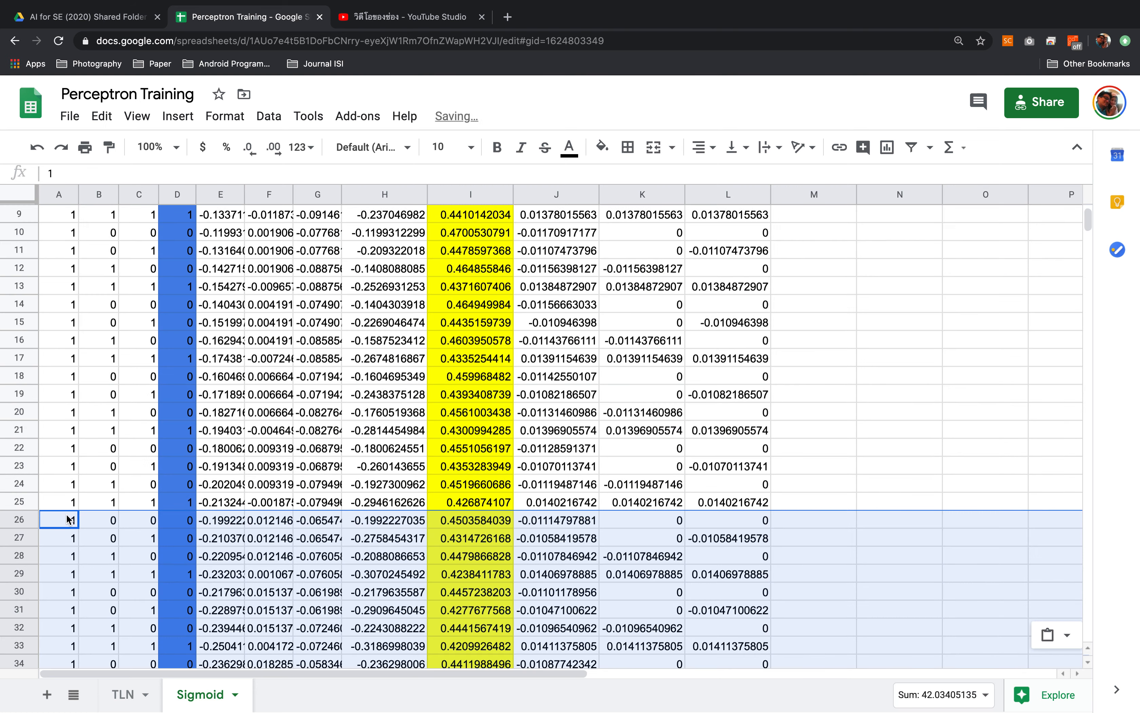
# Step: Paste the copied 20-row block twice more, starting at rows 46 and 66
pyautogui.scroll(-11, 68, 518)
pyautogui.scroll(-7, 68, 519)
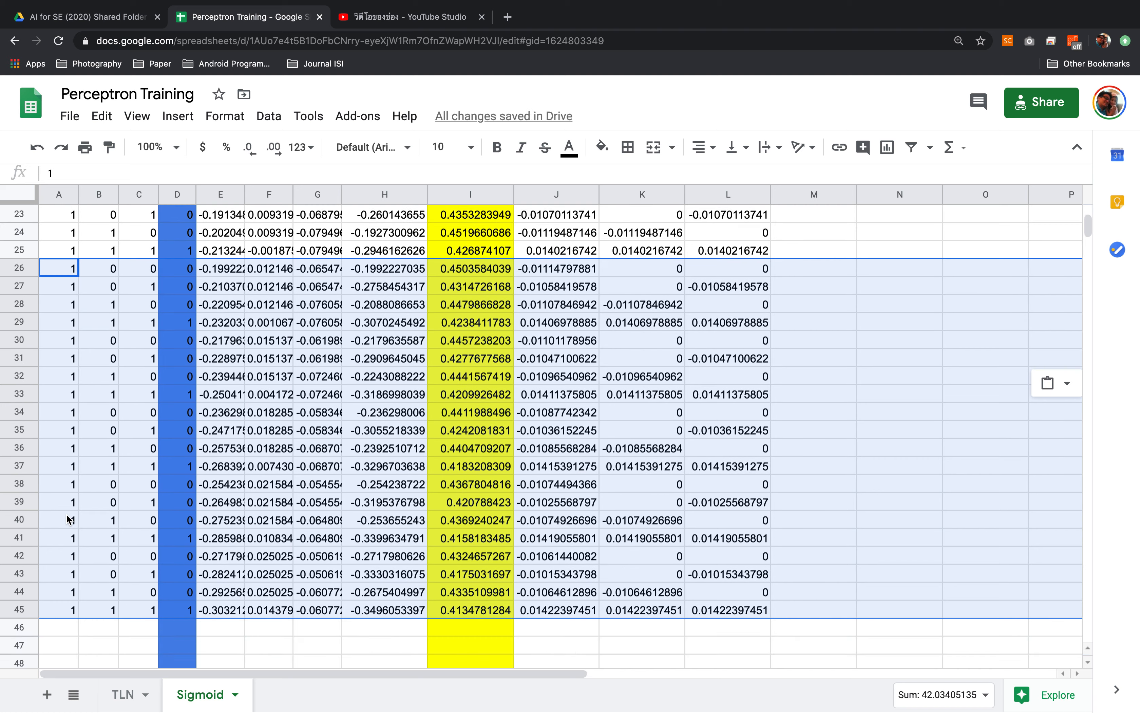
pyautogui.click(57, 556)
pyautogui.press('super+v')
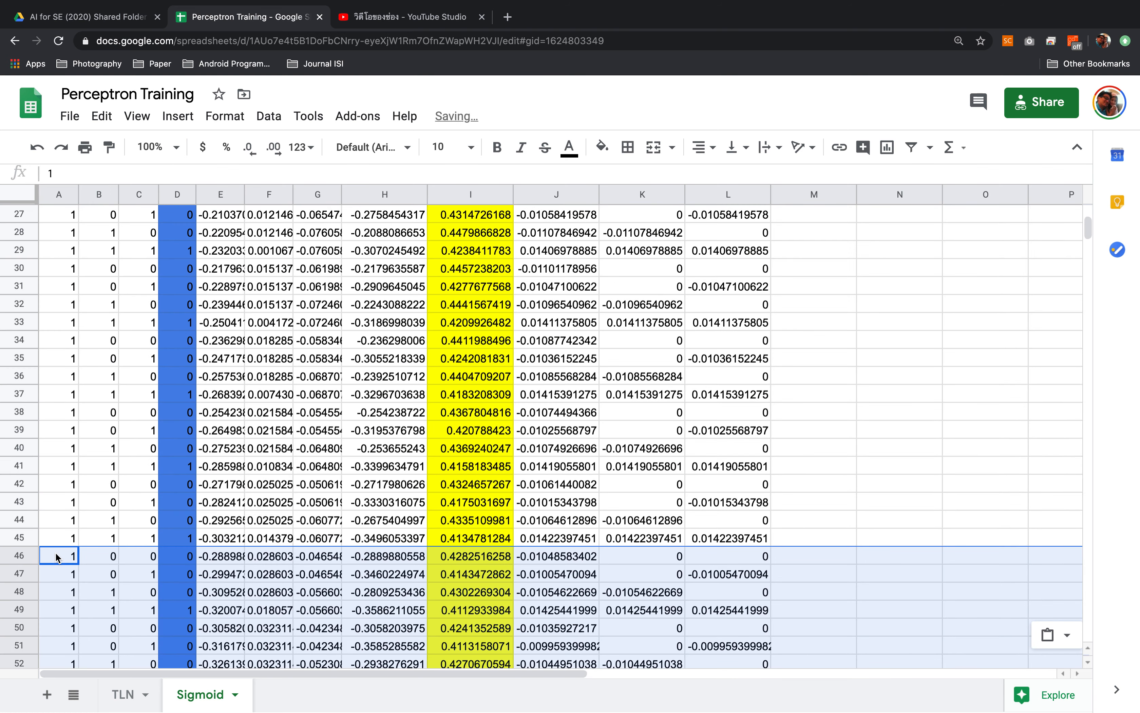
pyautogui.scroll(-6, 57, 556)
pyautogui.scroll(-12, 56, 557)
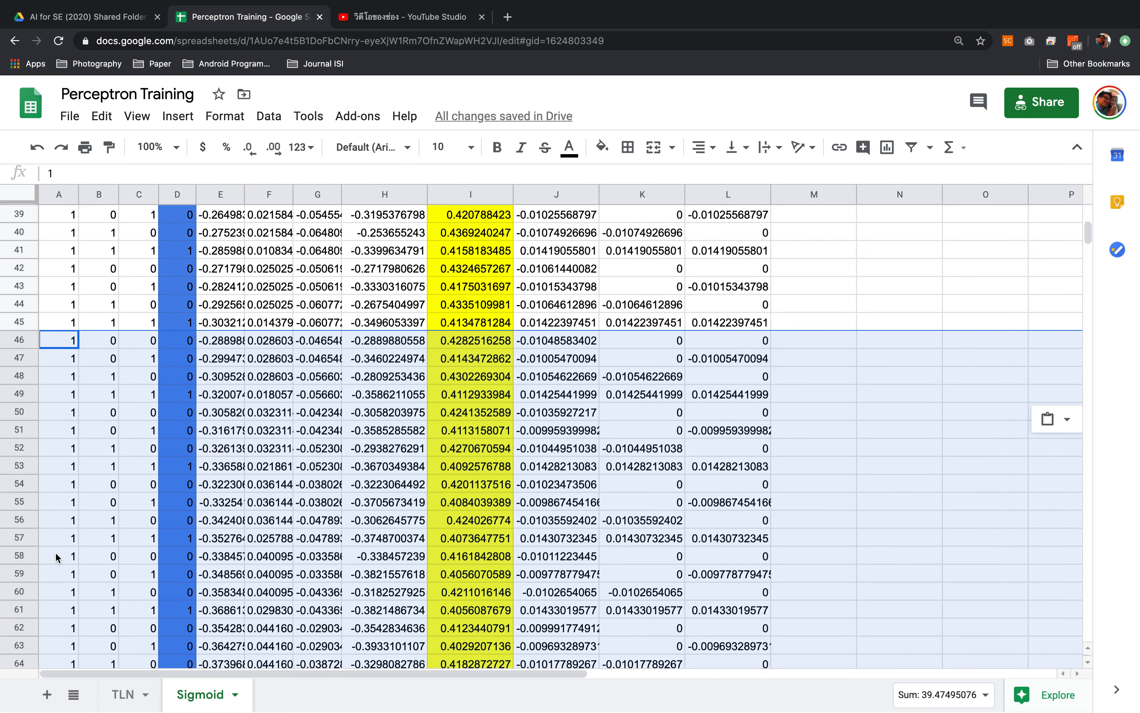
pyautogui.click(59, 587)
pyautogui.press('super+v')
# Step: Continue the training table with the copied 20-row block, pasting it at rows 86, 106 and 126
pyautogui.click(59, 586)
pyautogui.press('super+v')
pyautogui.scroll(-20, 59, 586)
pyautogui.click(59, 586)
pyautogui.press('super+v')
pyautogui.scroll(-20, 59, 585)
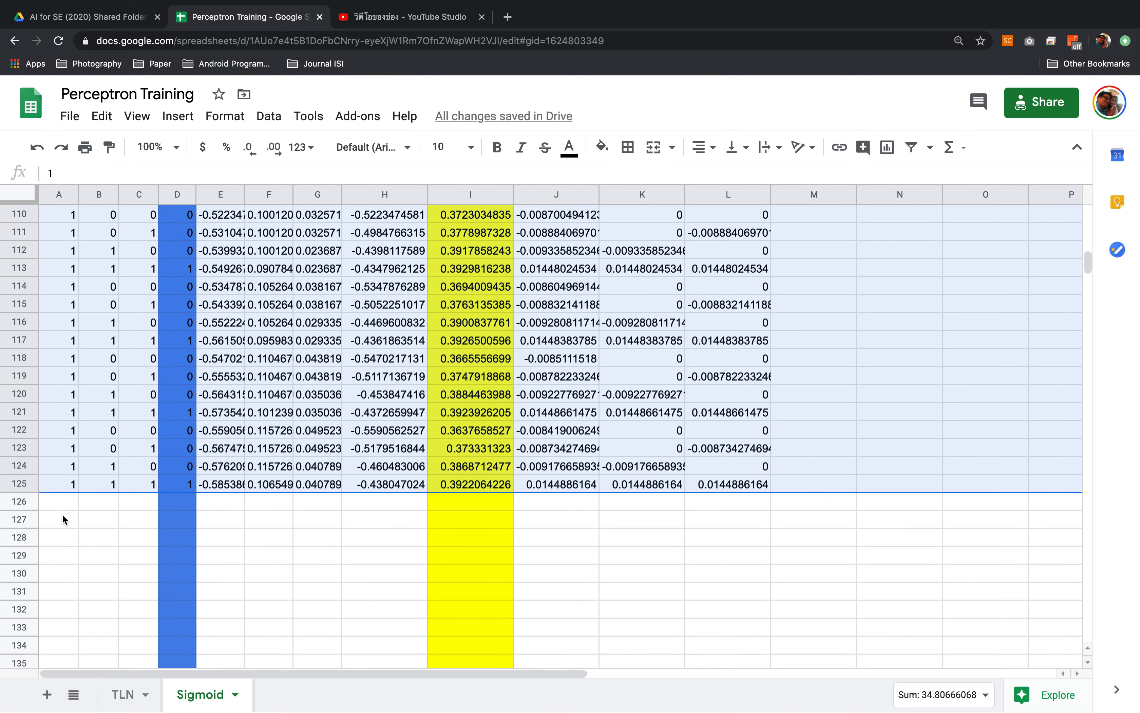
pyautogui.click(66, 499)
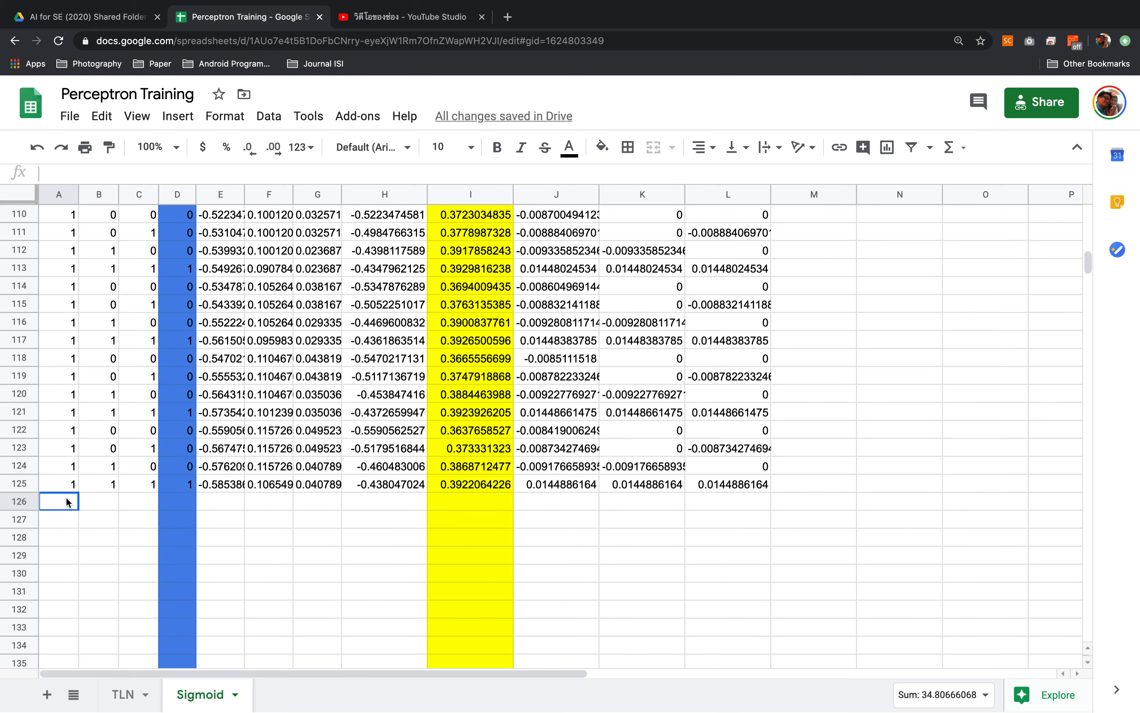
pyautogui.press('super+v')
# Step: Extend the training table by pasting the copied 20-row block at rows 146, 166 and 186
pyautogui.scroll(-3, 67, 500)
pyautogui.scroll(-4, 67, 502)
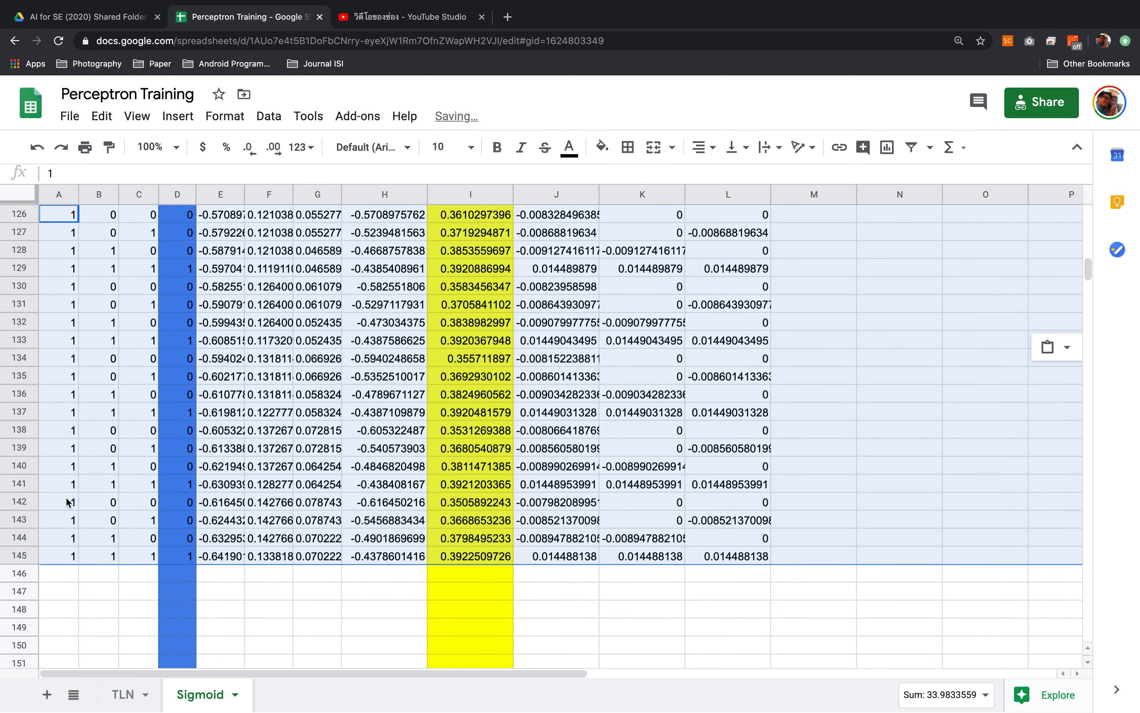
pyautogui.click(60, 519)
pyautogui.press('super+v')
pyautogui.scroll(-10, 56, 521)
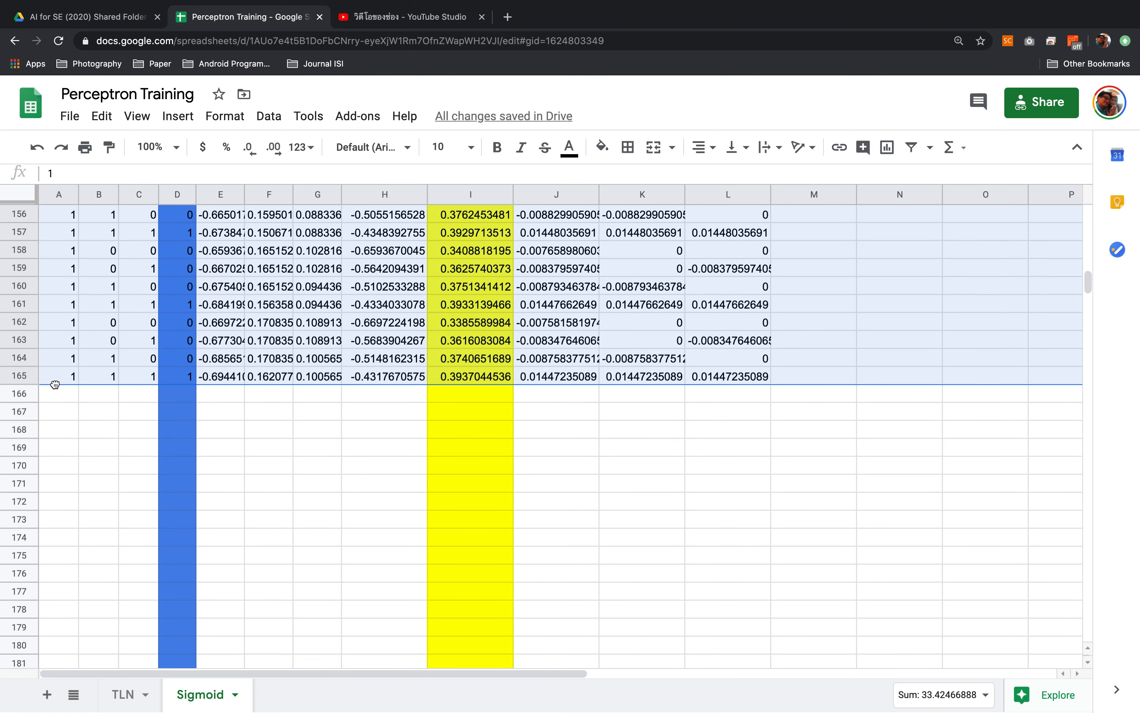
pyautogui.click(55, 392)
pyautogui.press('super+v')
pyautogui.scroll(-2, 56, 398)
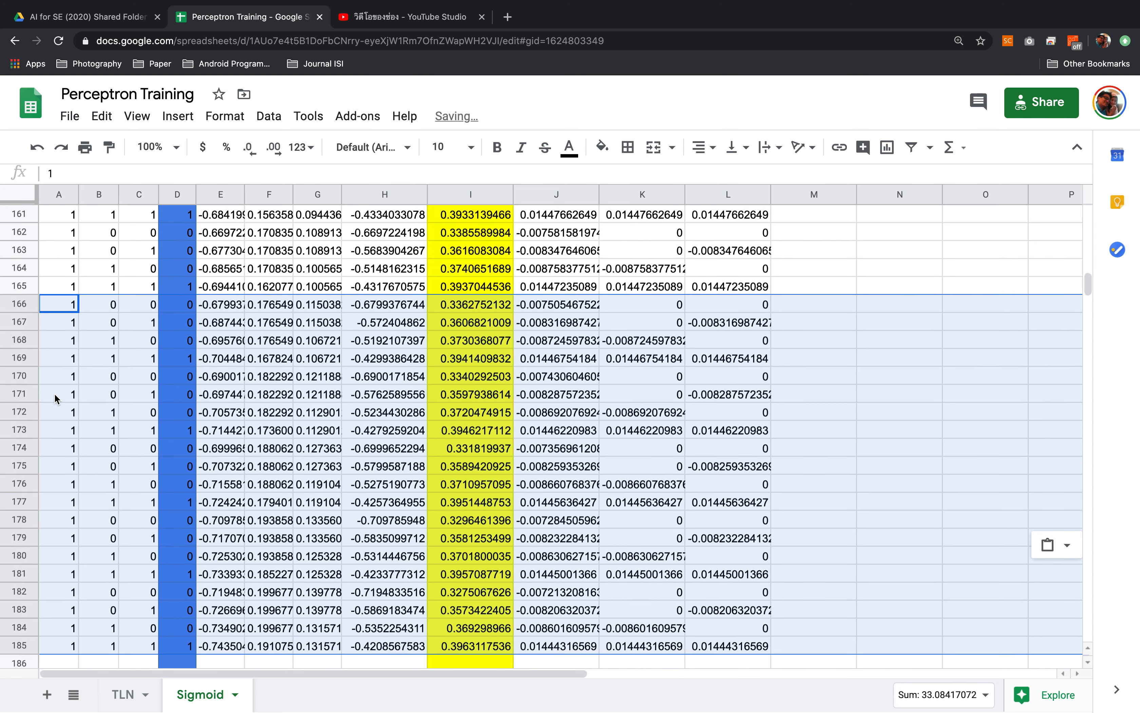
pyautogui.scroll(-3, 54, 393)
pyautogui.click(57, 505)
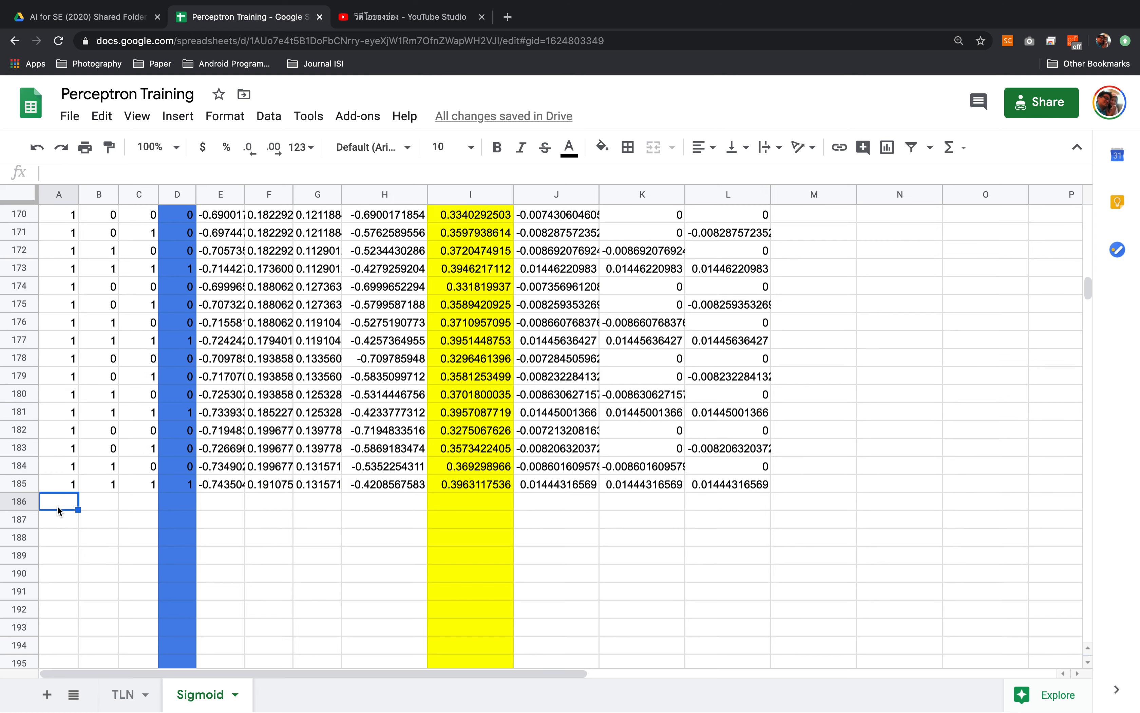
pyautogui.press('super+v')
# Step: Append the copied 20-row block two more times, starting at rows 206 and 226
pyautogui.scroll(-4, 66, 542)
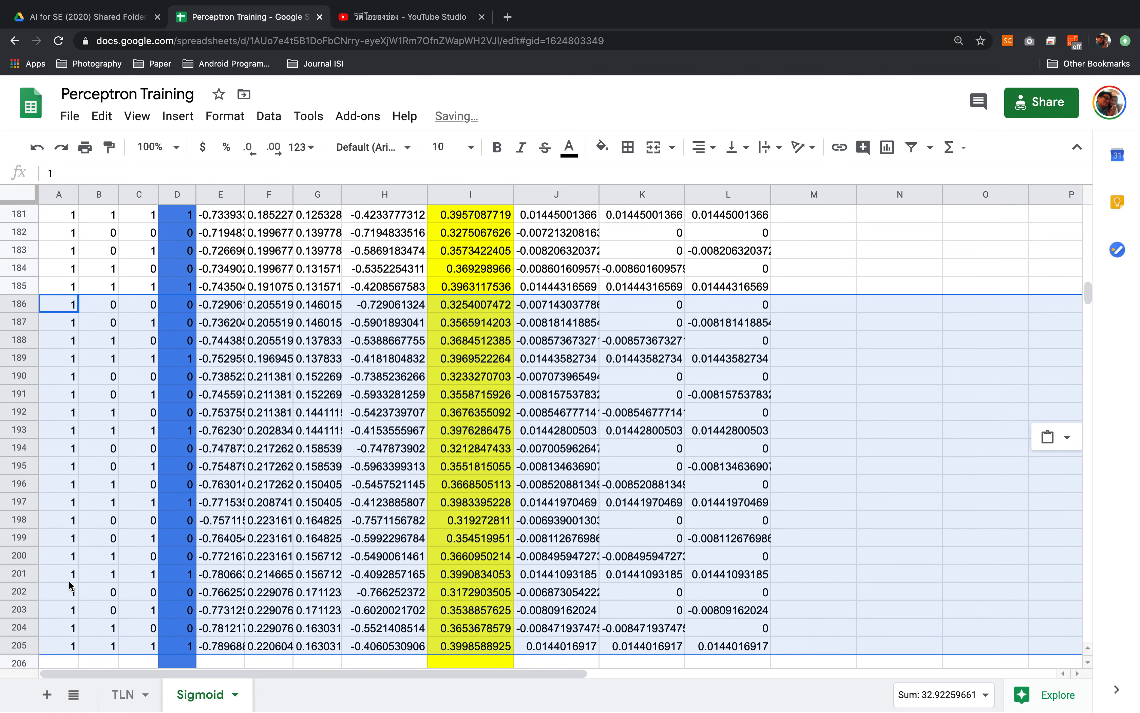
pyautogui.scroll(-3, 69, 585)
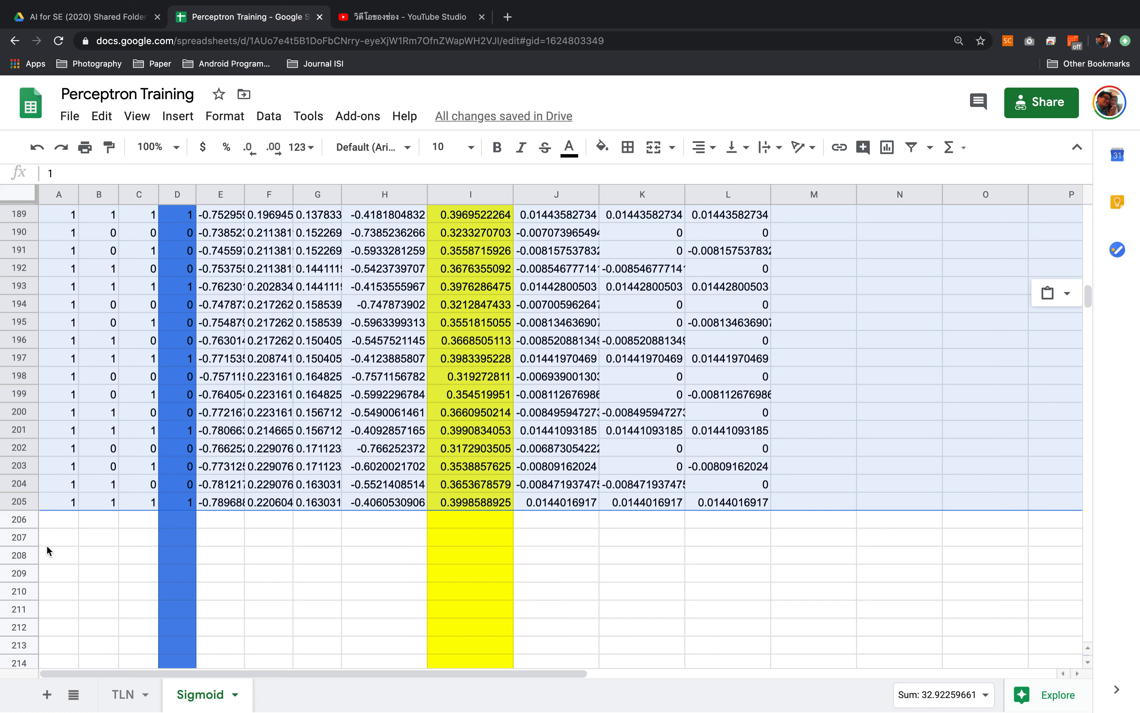
pyautogui.click(58, 518)
pyautogui.press('super+v')
pyautogui.scroll(-4, 60, 518)
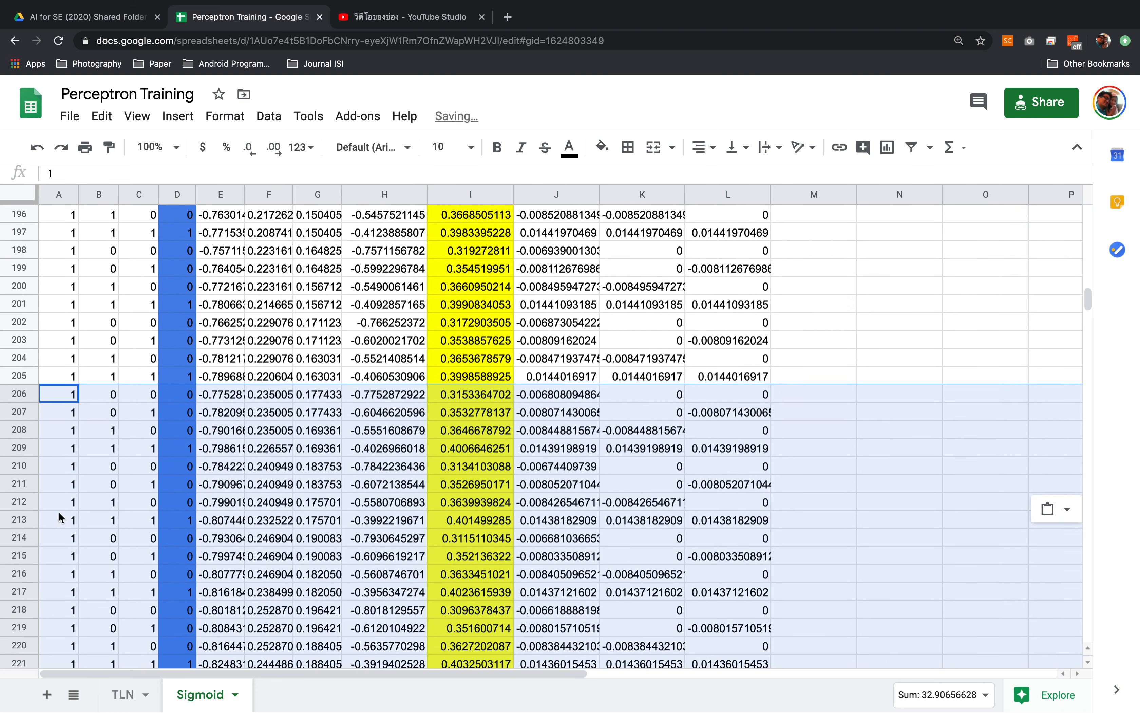
pyautogui.scroll(-3, 59, 512)
pyautogui.click(57, 554)
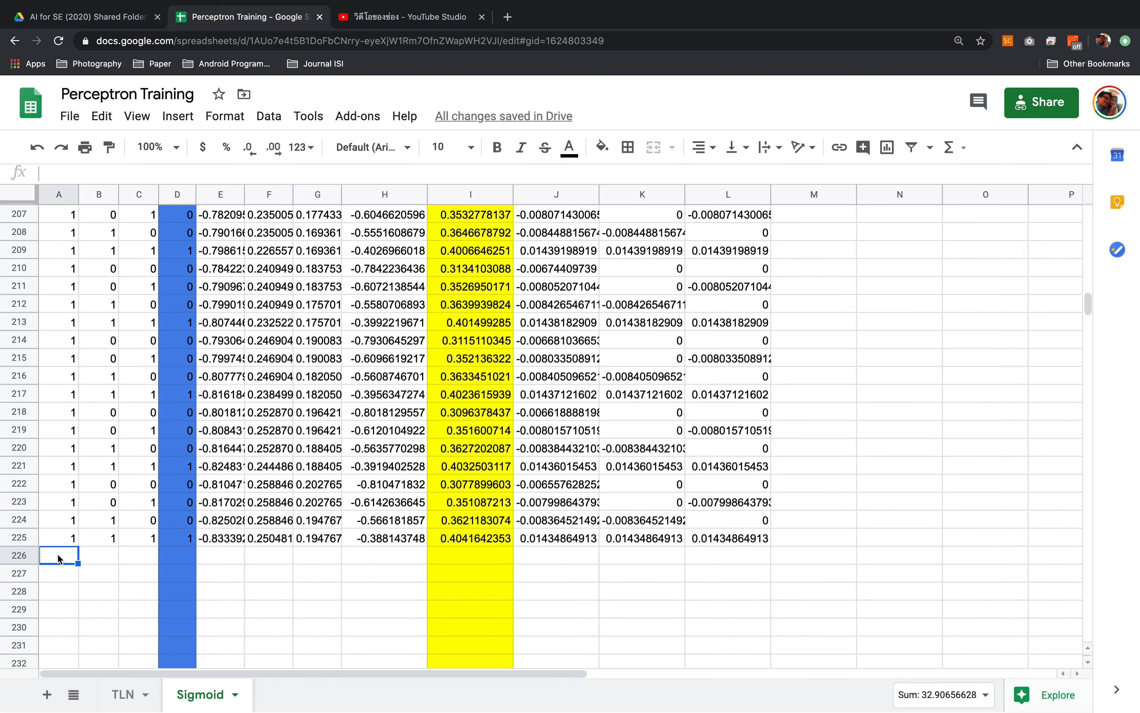
pyautogui.press('super+v')
pyautogui.scroll(-2, 57, 558)
# Step: Paste the larger copied block of training rows beneath the last filled row, starting at cell A486
pyautogui.scroll(-20, 88, 378)
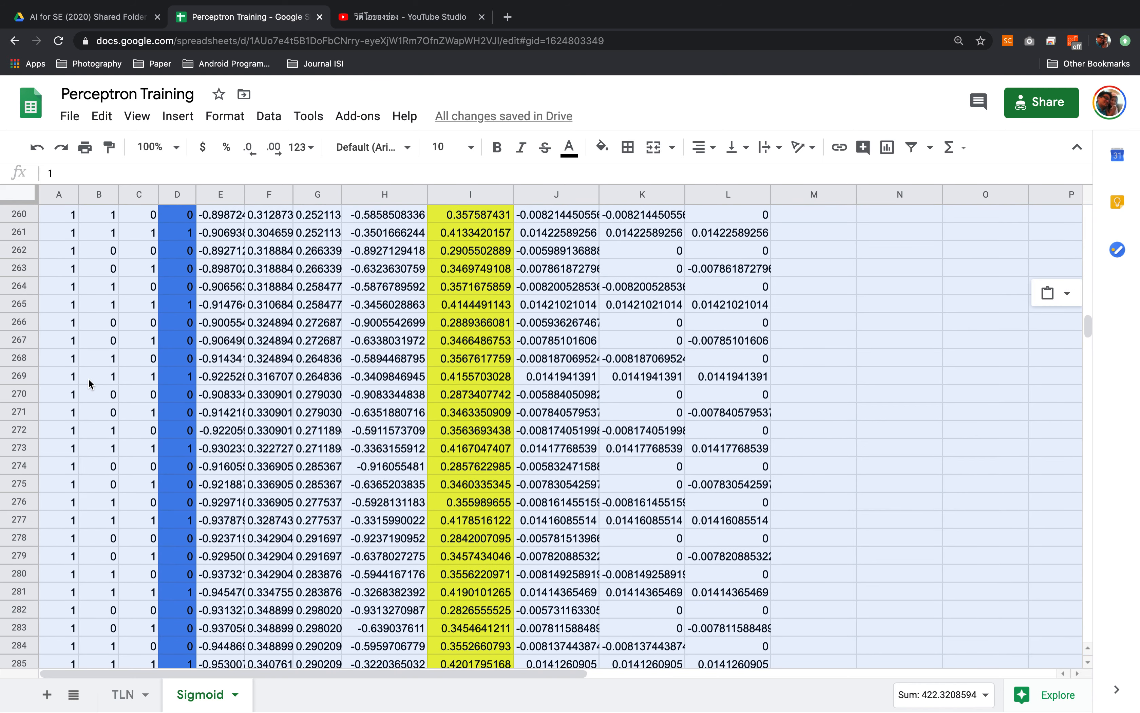
pyautogui.scroll(-7, 89, 378)
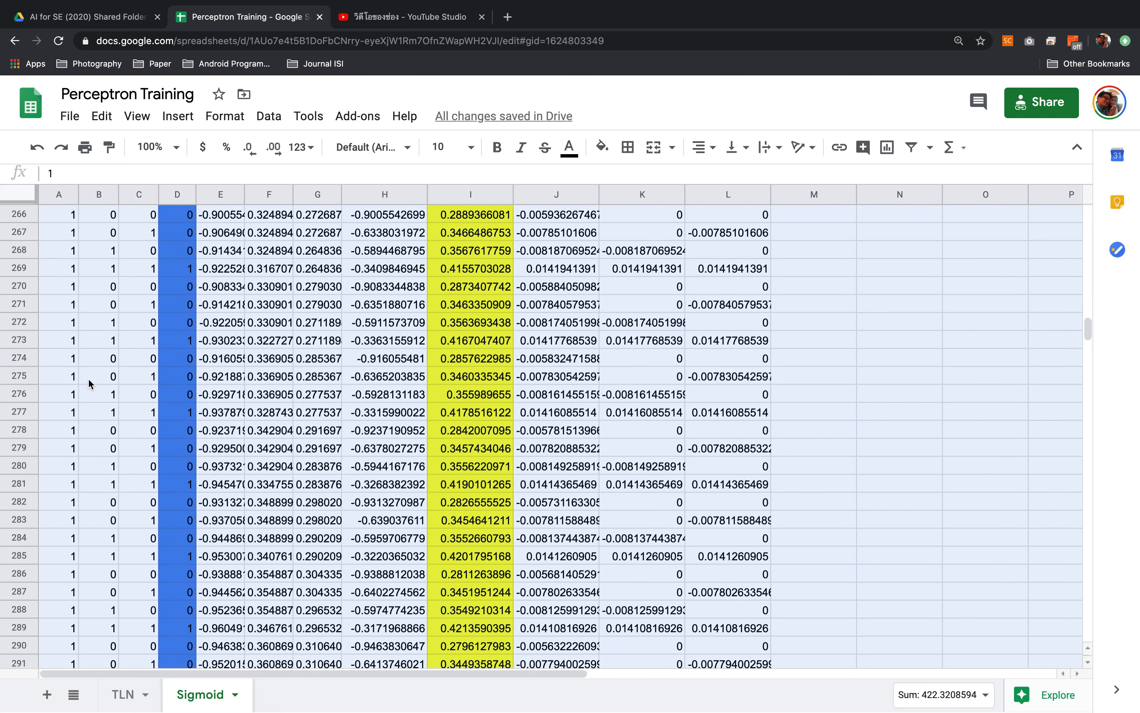
pyautogui.scroll(-6, 88, 378)
pyautogui.scroll(-20, 88, 378)
pyautogui.click(64, 304)
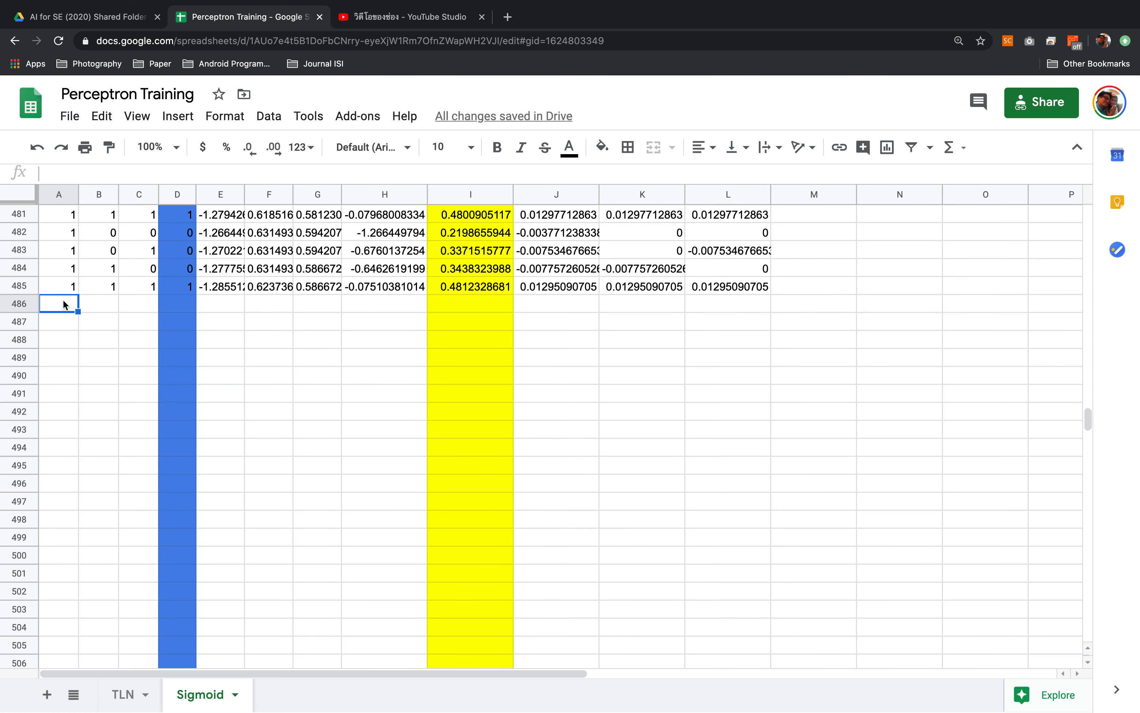
pyautogui.press('super+v')
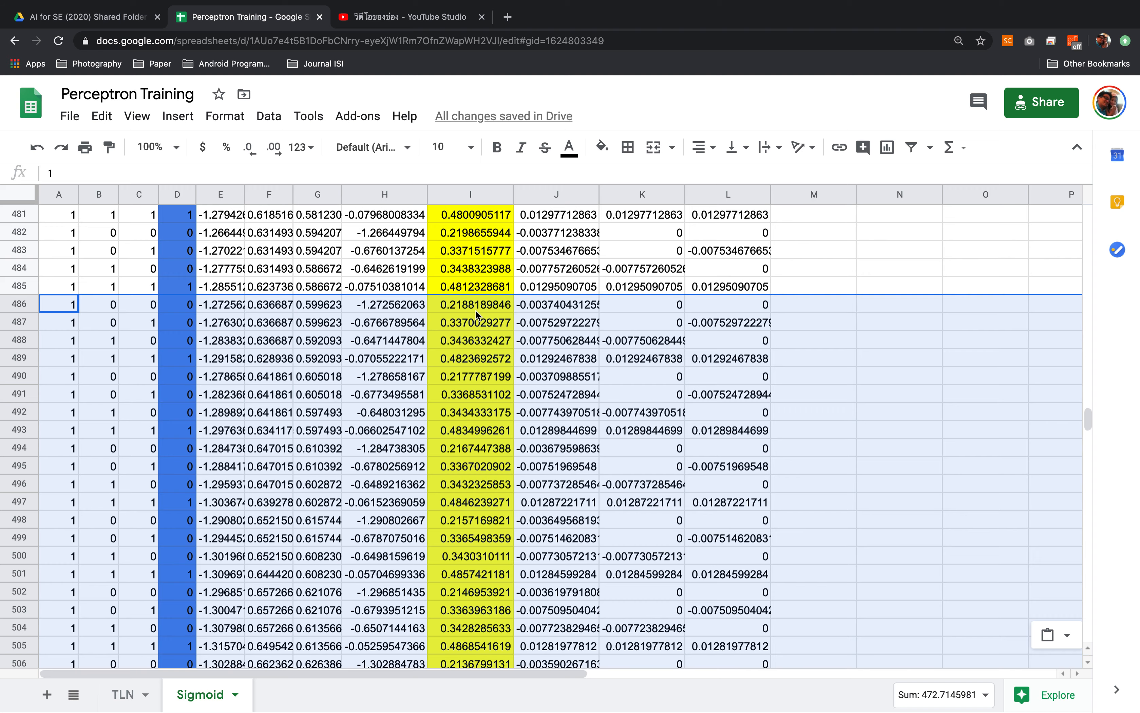
# Step: Examine the outputs in the newly pasted training rows down to row 725, selecting rows 722 to 724 for comparison with their targets
pyautogui.scroll(-8, 476, 311)
pyautogui.scroll(-13, 476, 323)
pyautogui.scroll(-12, 477, 323)
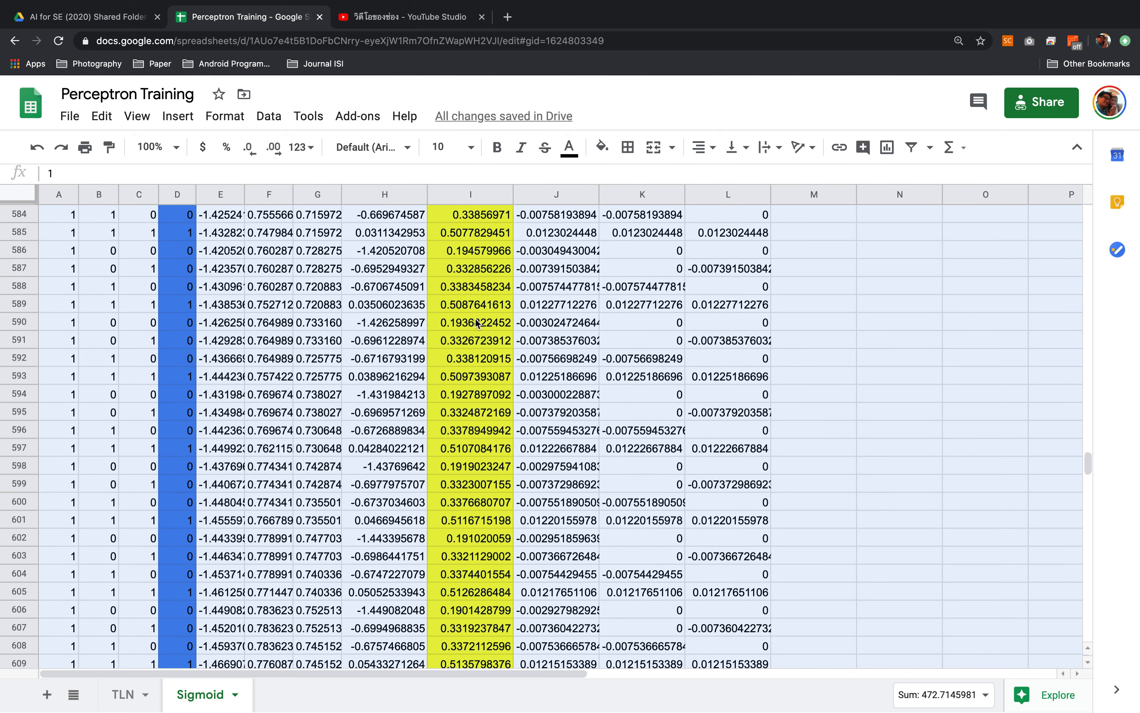
pyautogui.scroll(-13, 476, 322)
pyautogui.scroll(-12, 477, 322)
pyautogui.scroll(-20, 475, 325)
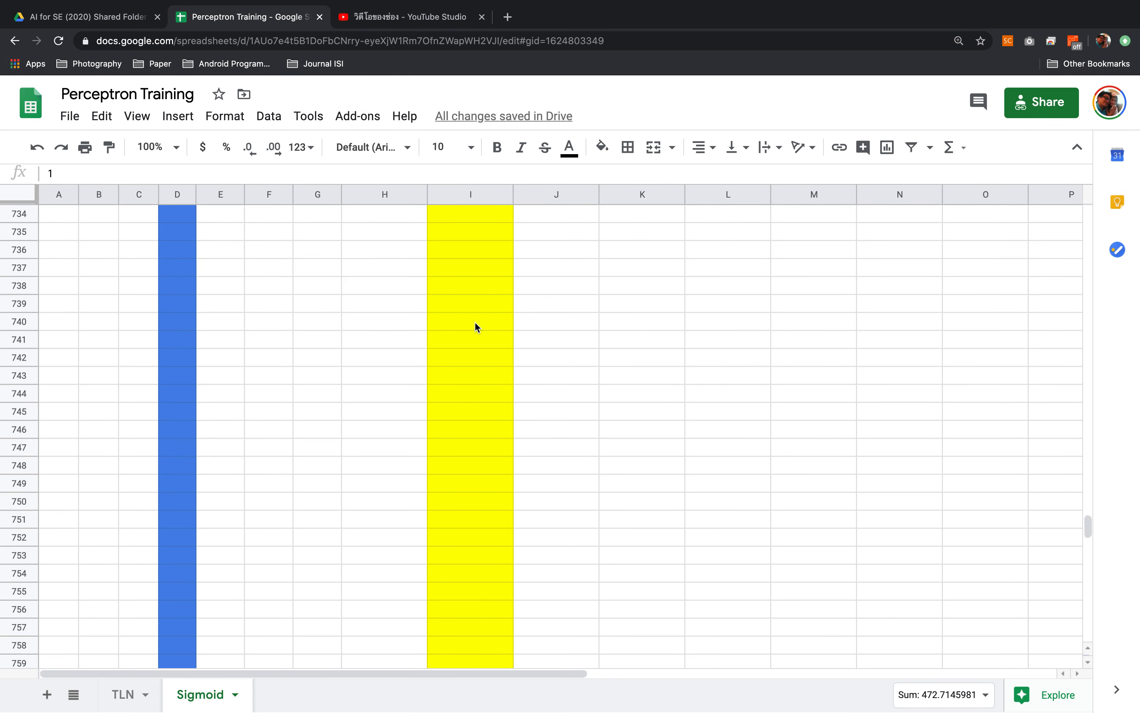
pyautogui.scroll(6, 475, 322)
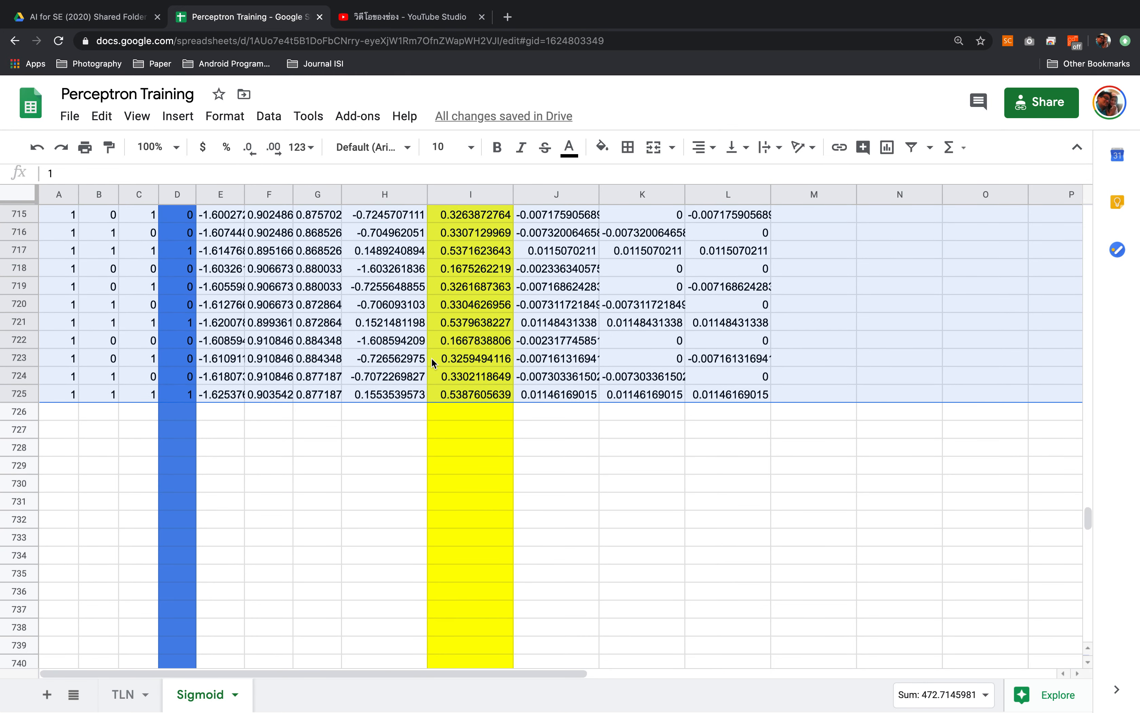
pyautogui.click(423, 340)
pyautogui.click(19, 341)
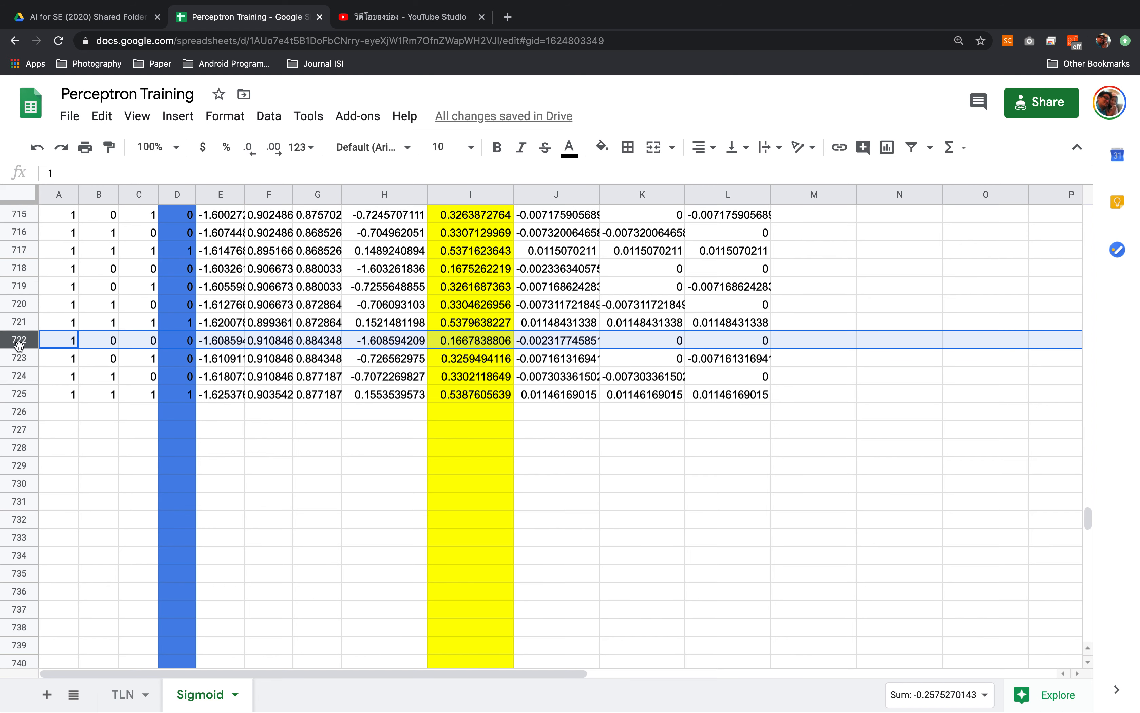
pyautogui.keyDown('shift'); pyautogui.click(22, 376); pyautogui.keyUp('shift')
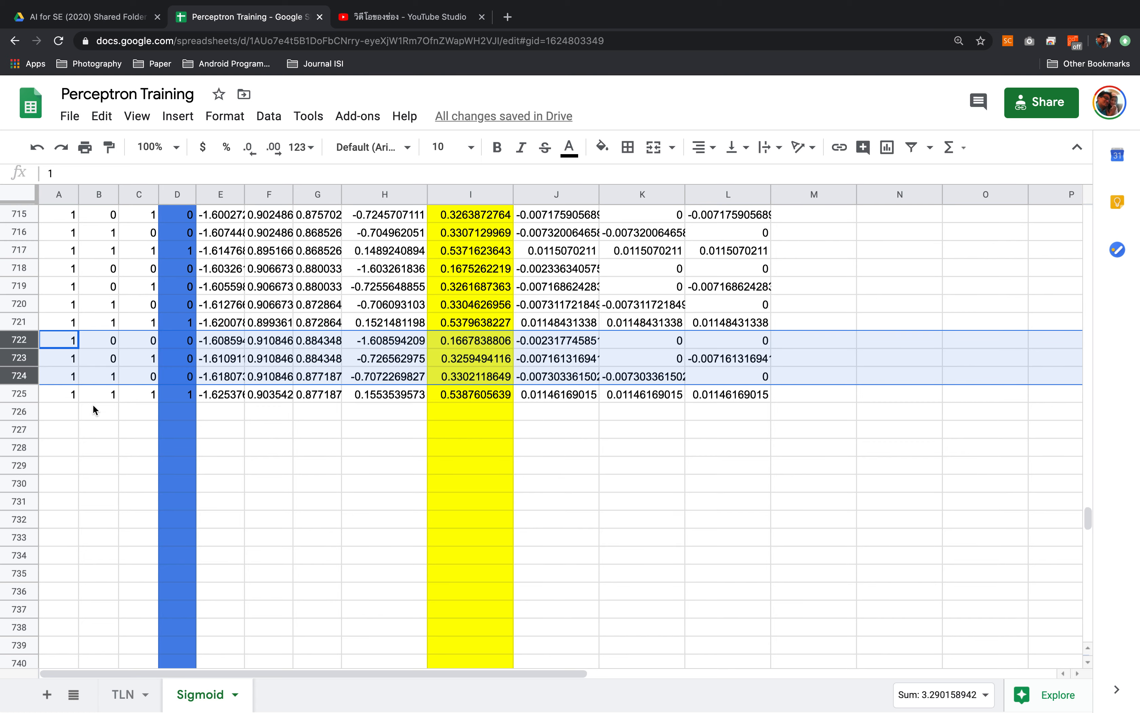
# Step: Paste the copied block of training rows twice more beneath the table, starting at cells A726 and A966
pyautogui.click(63, 408)
pyautogui.hotkey('ctrl', 'v')
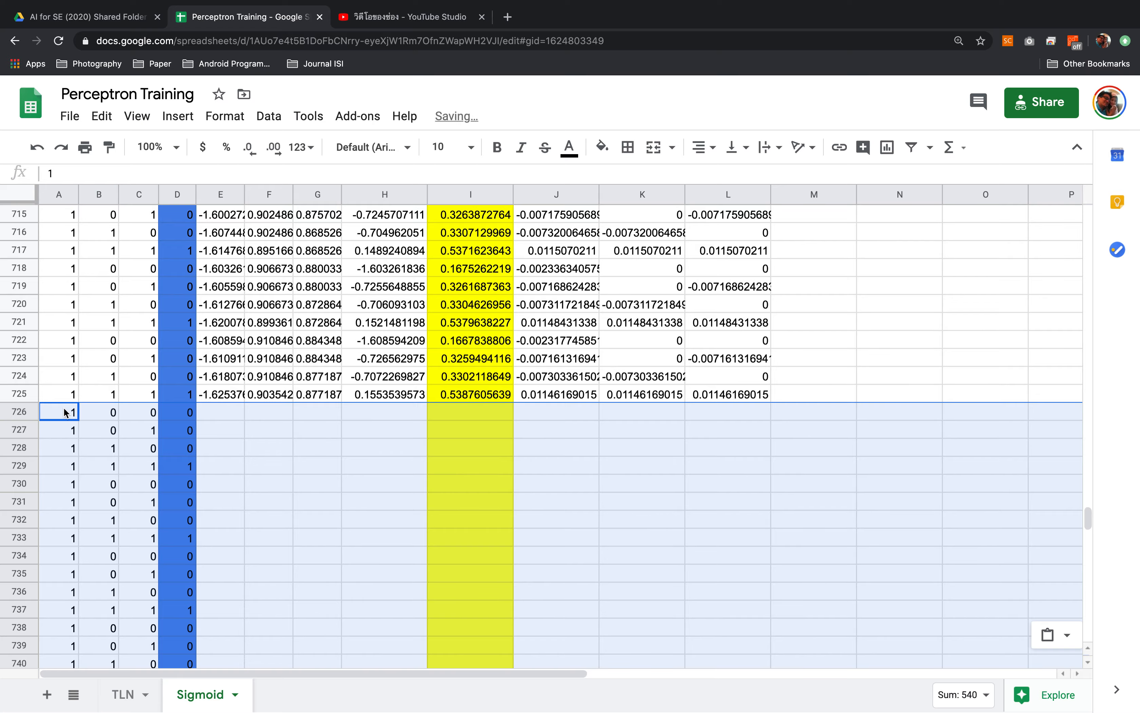
pyautogui.scroll(-20, 64, 412)
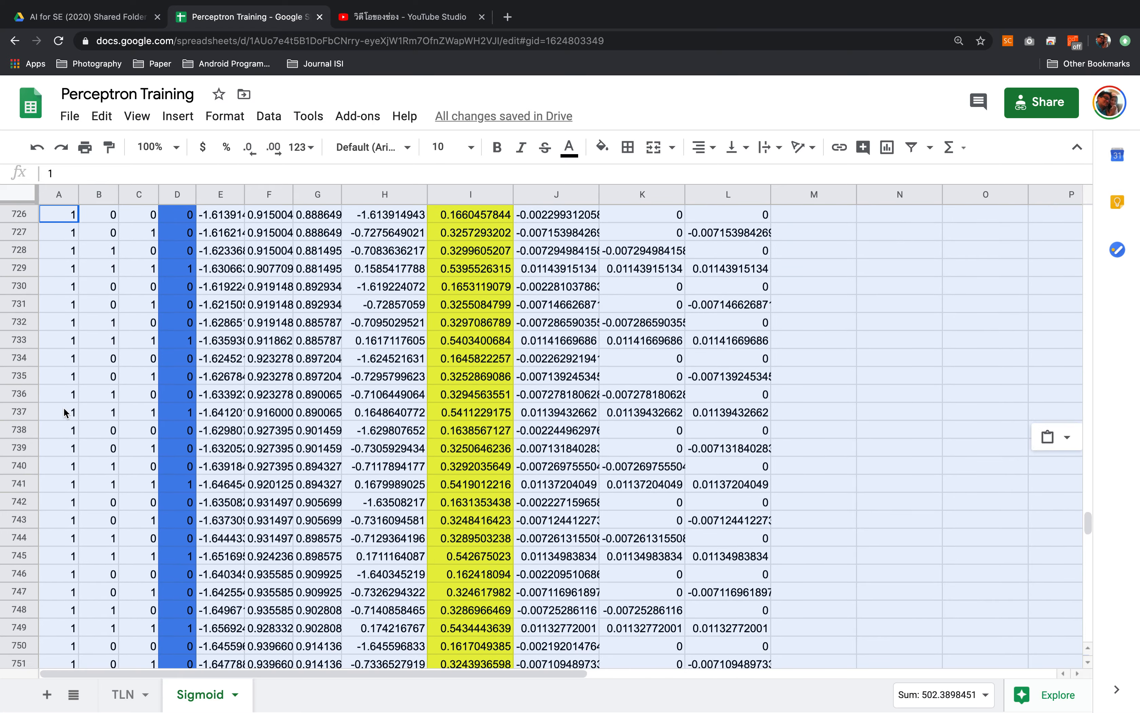
pyautogui.scroll(-20, 64, 412)
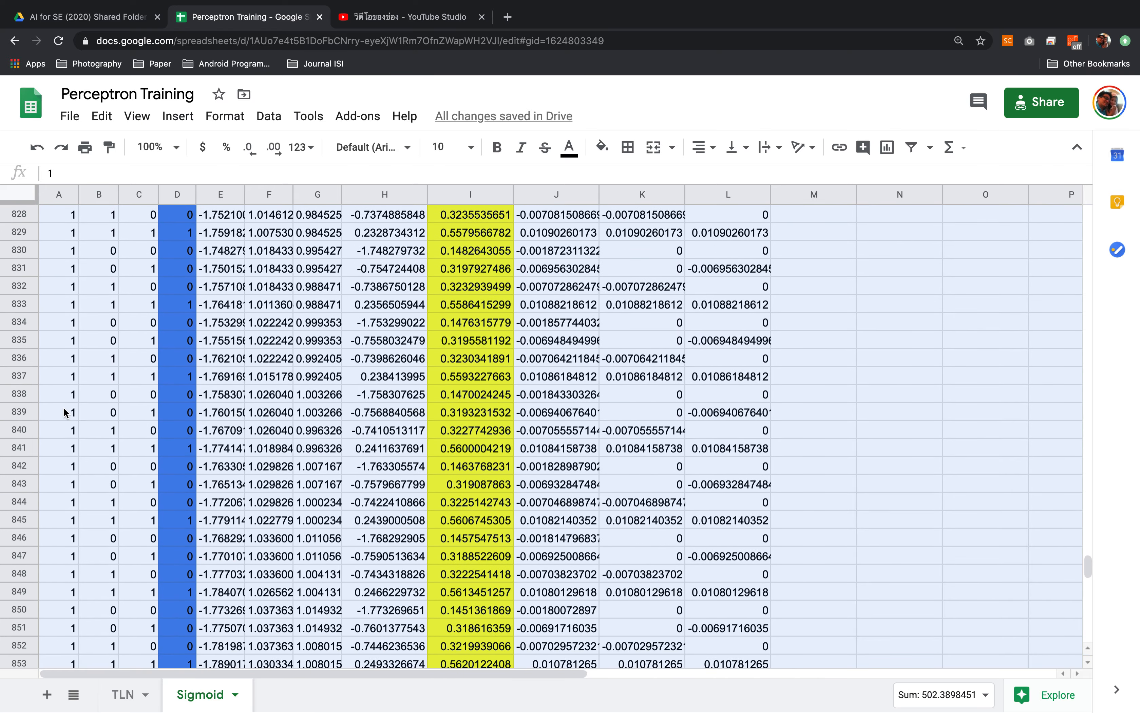
pyautogui.scroll(-20, 65, 413)
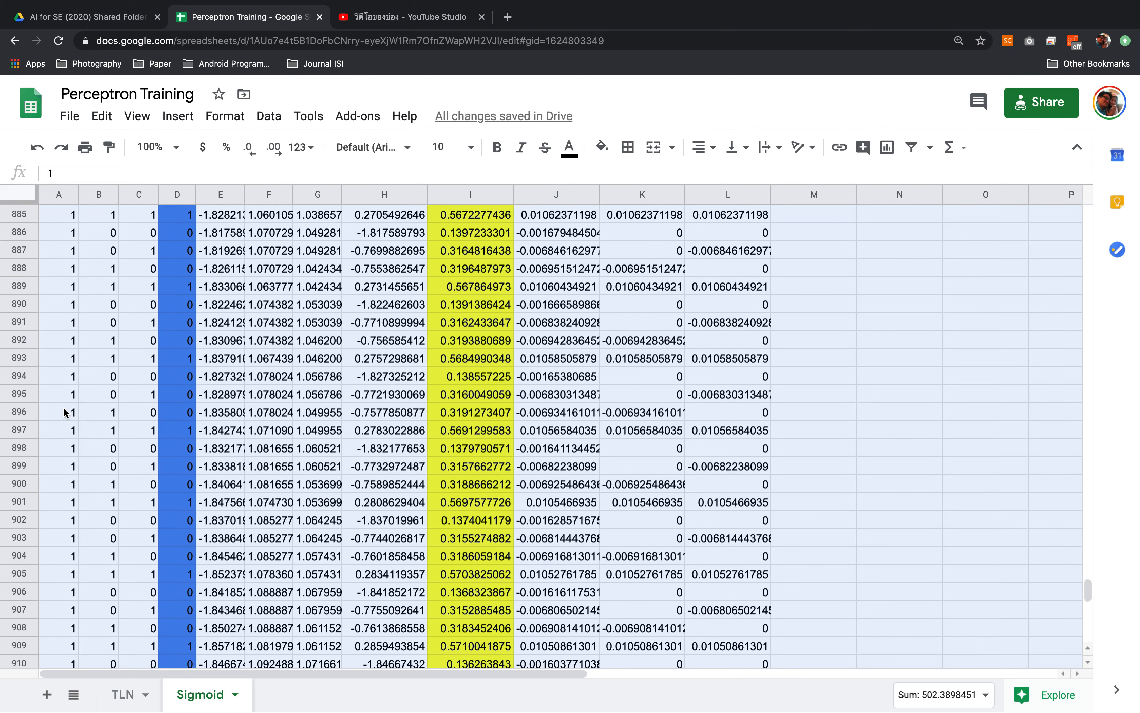
pyautogui.scroll(8, 64, 412)
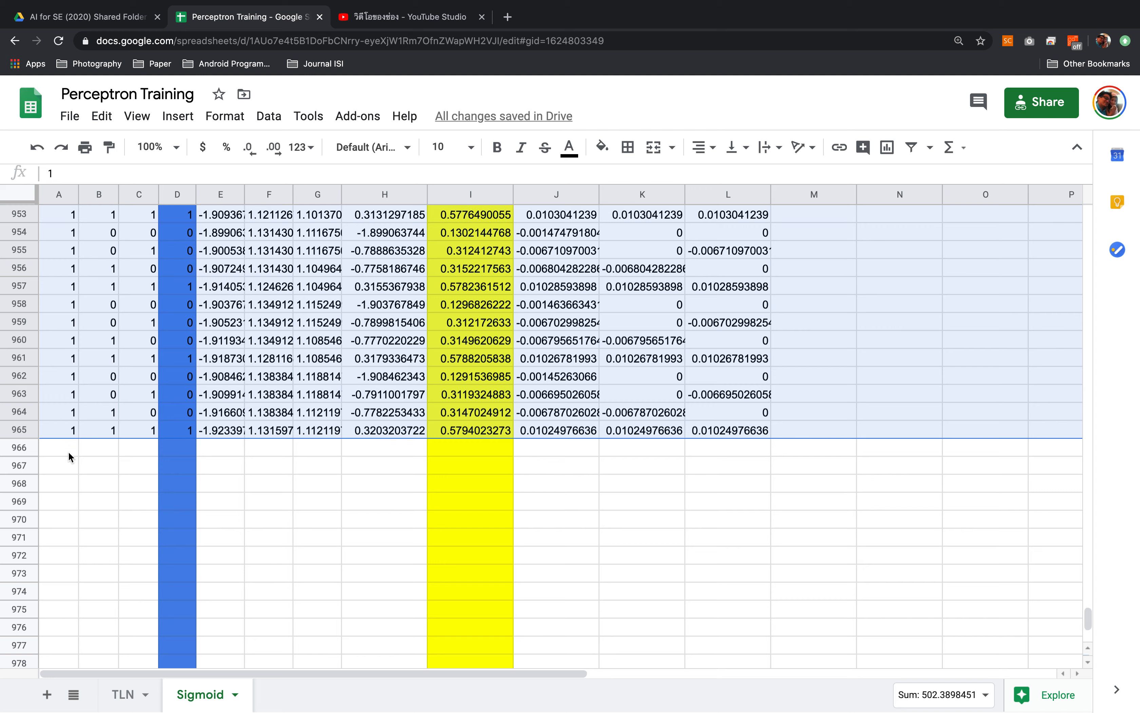
pyautogui.click(69, 447)
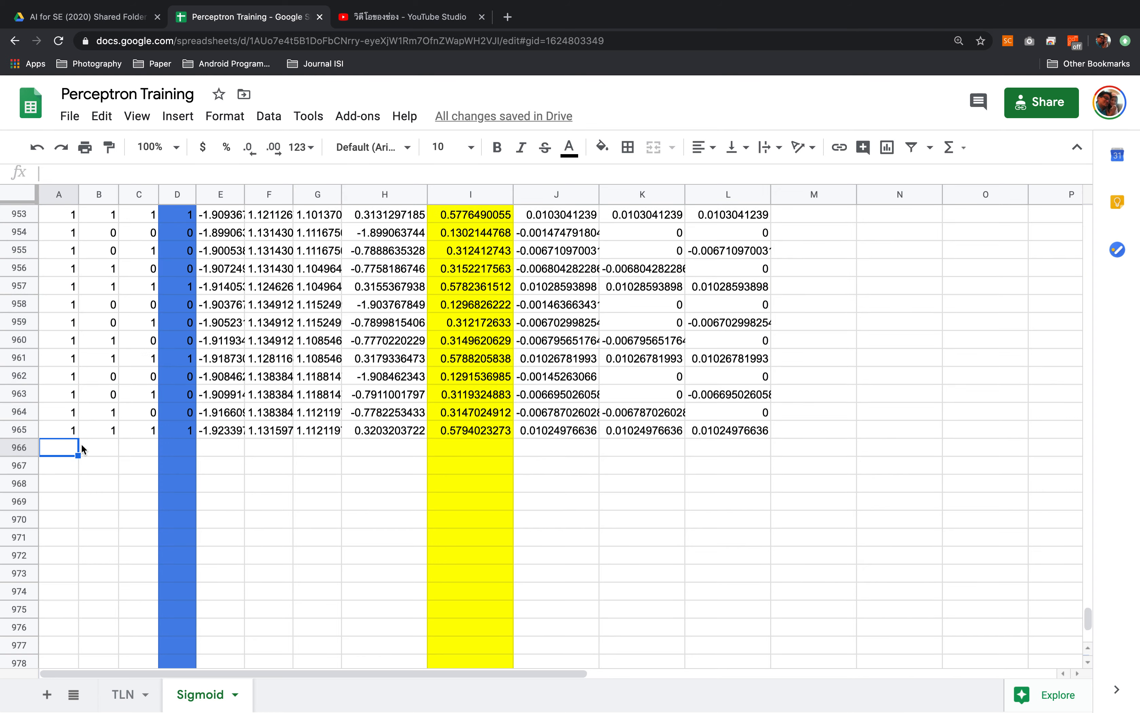
pyautogui.press('super+v')
# Step: Examine how the outputs develop down to row 1205, selecting rows 1202 to 1204 and then row 1205 to compare with their targets
pyautogui.scroll(-20, 81, 447)
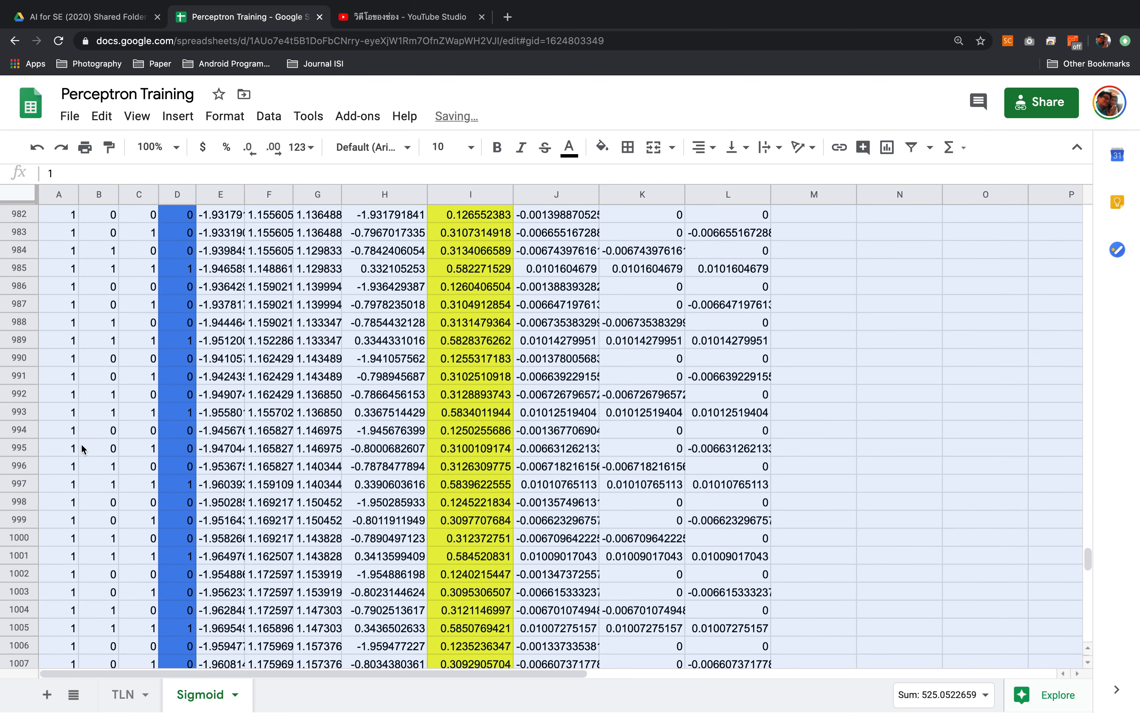
pyautogui.scroll(-15, 81, 445)
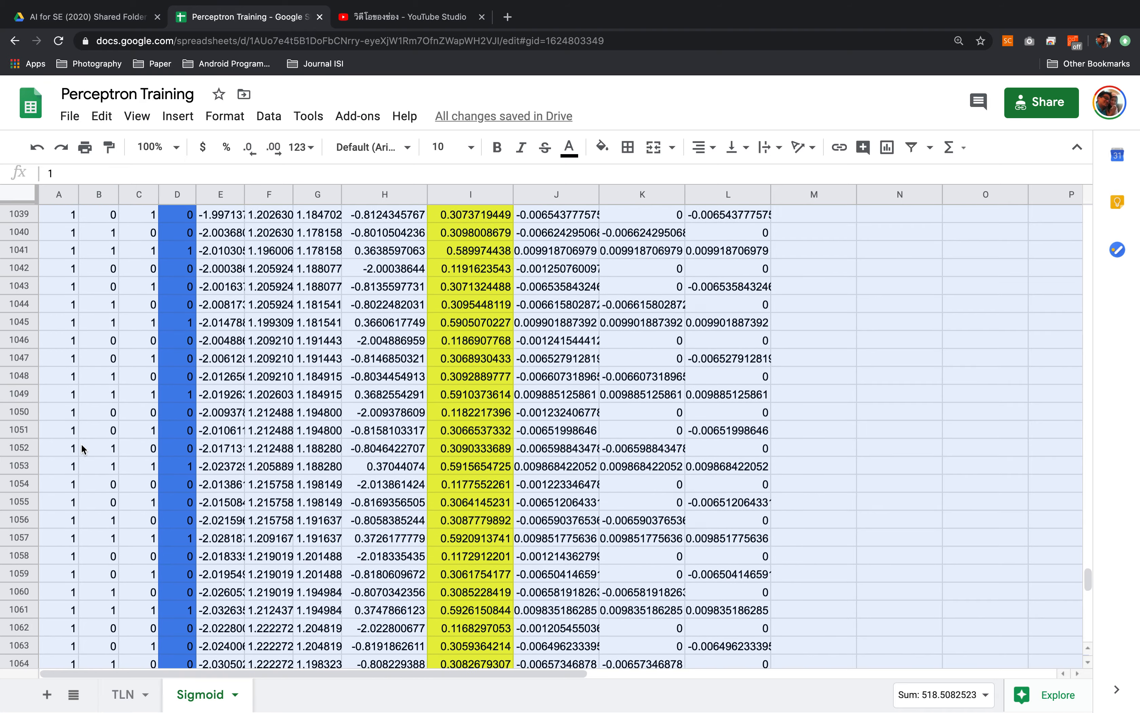
pyautogui.scroll(-15, 82, 448)
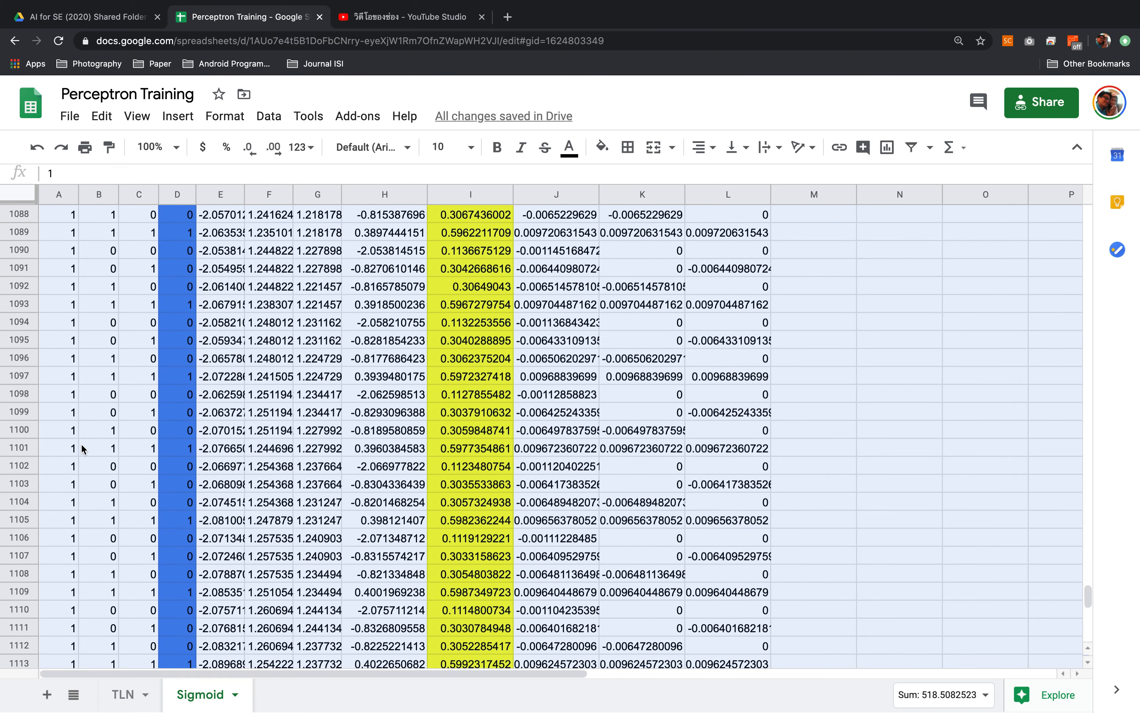
pyautogui.scroll(-20, 82, 447)
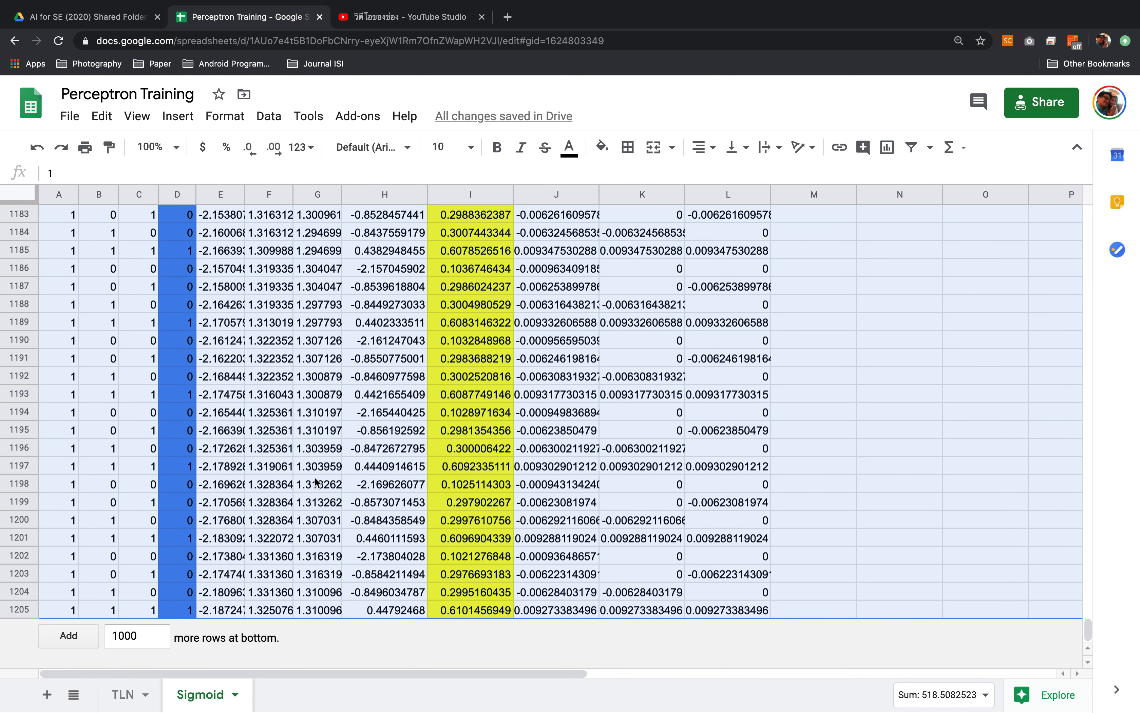
pyautogui.click(472, 556)
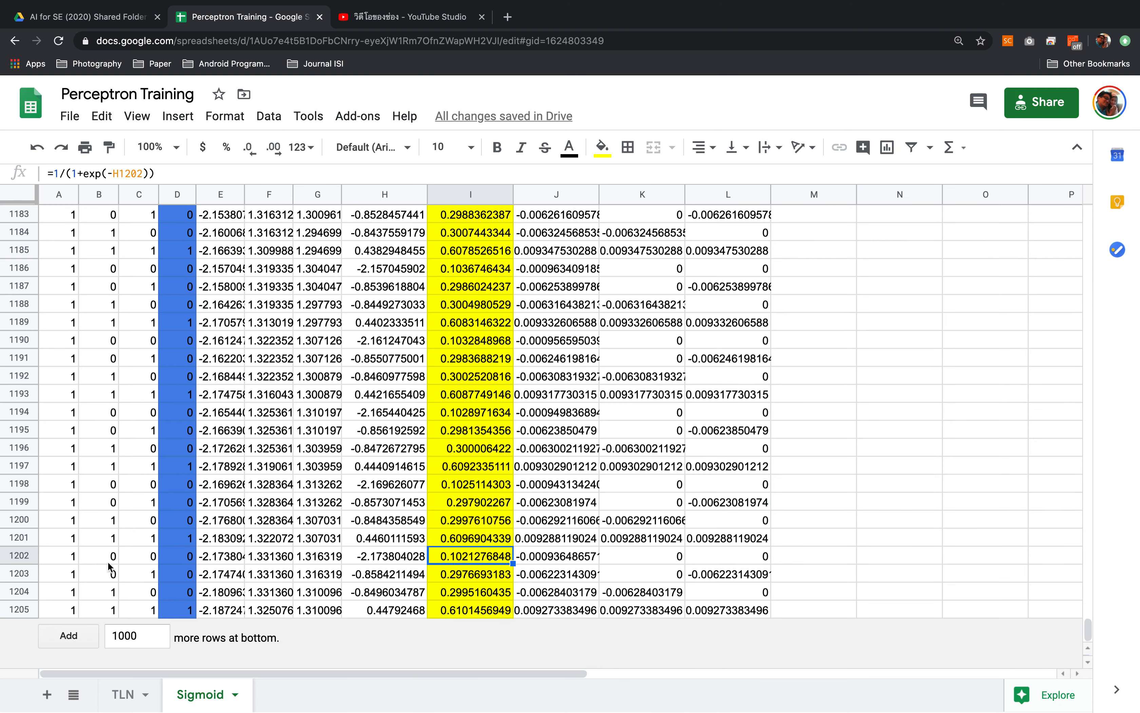
pyautogui.click(23, 556)
pyautogui.keyDown('shift'); pyautogui.click(22, 592); pyautogui.keyUp('shift')
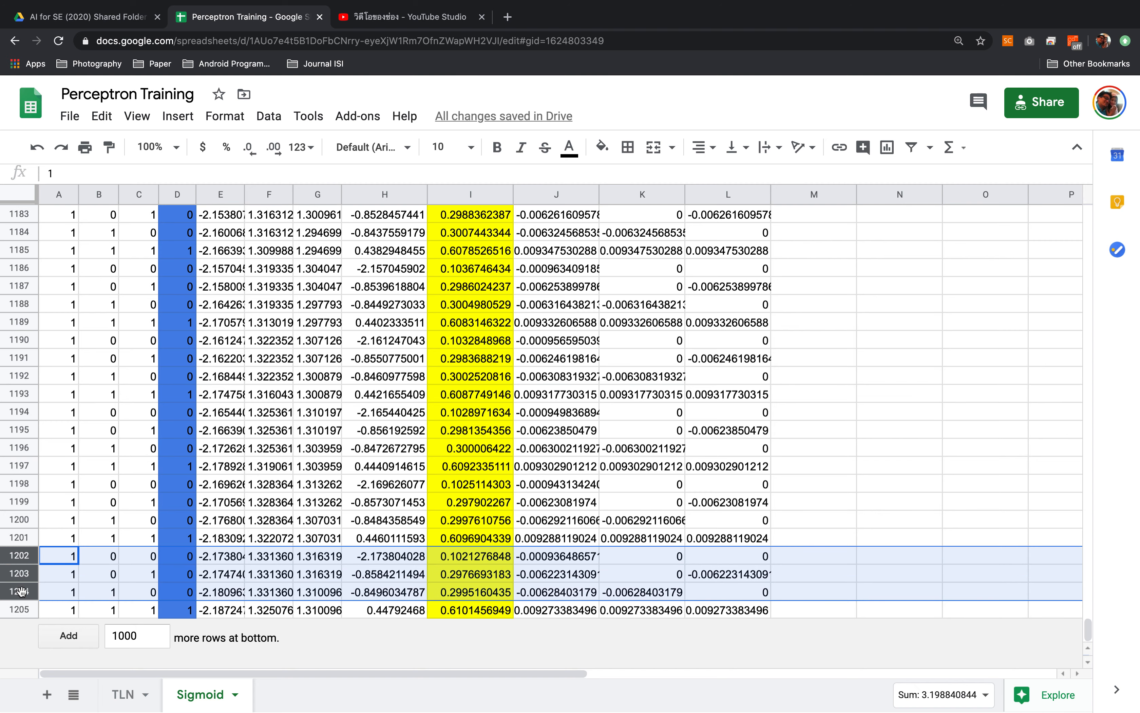
pyautogui.click(25, 610)
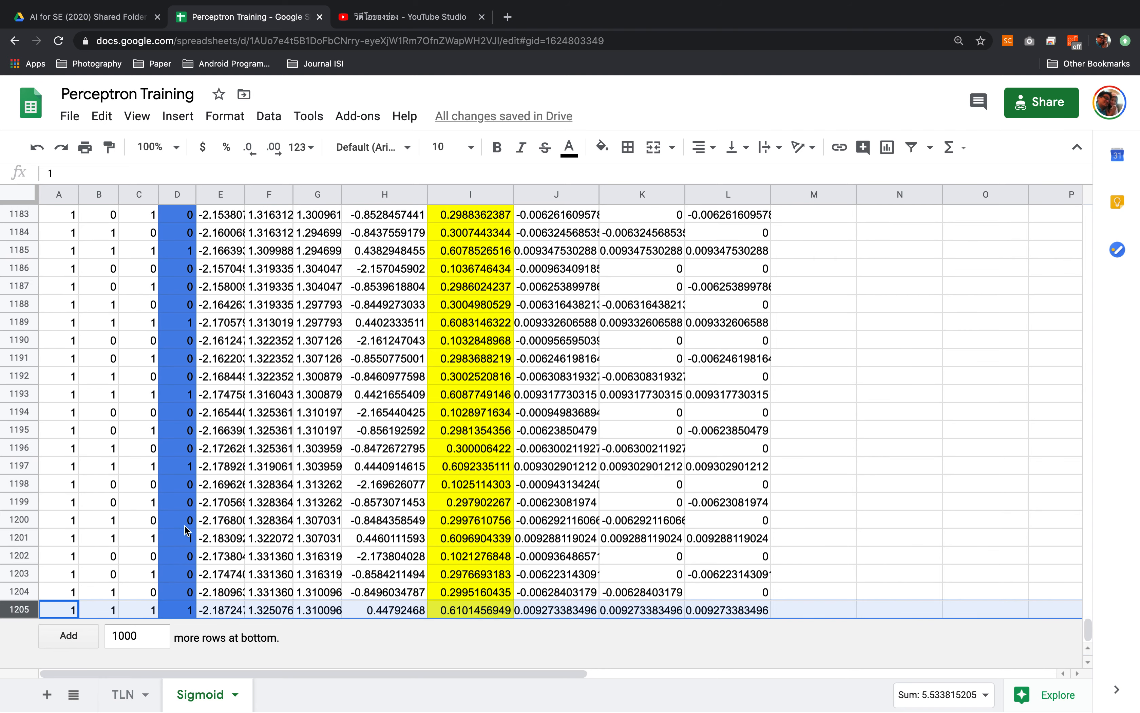
# Step: Add 2000 more empty rows at the end of the Sigmoid sheet
pyautogui.moveTo(146, 636); pyautogui.dragTo(96, 630)
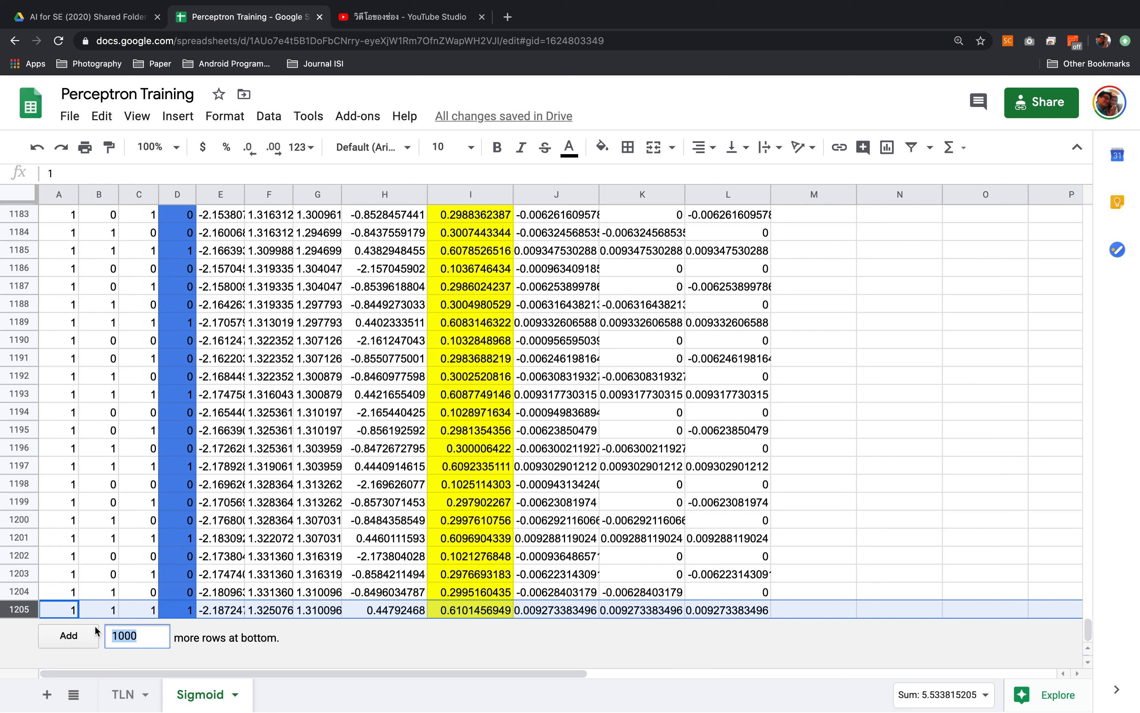
pyautogui.write('2000')
pyautogui.press('Return')
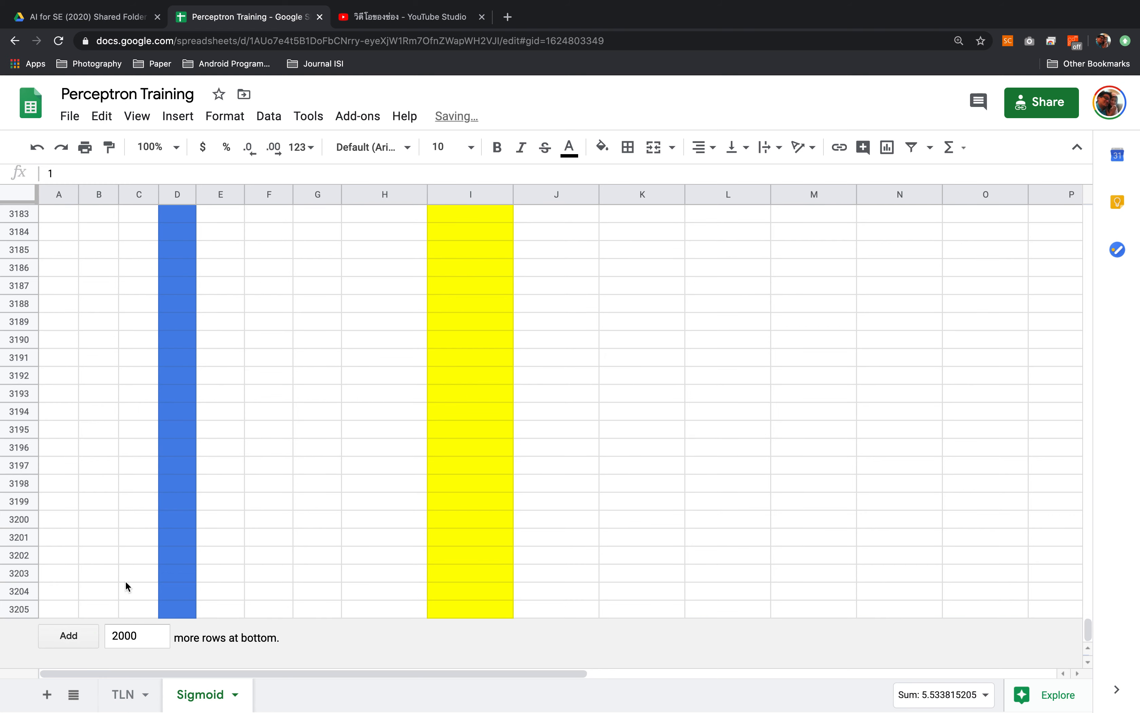
# Step: Return from the empty rows to the start of the training table at header cell A1
pyautogui.scroll(20, 203, 372)
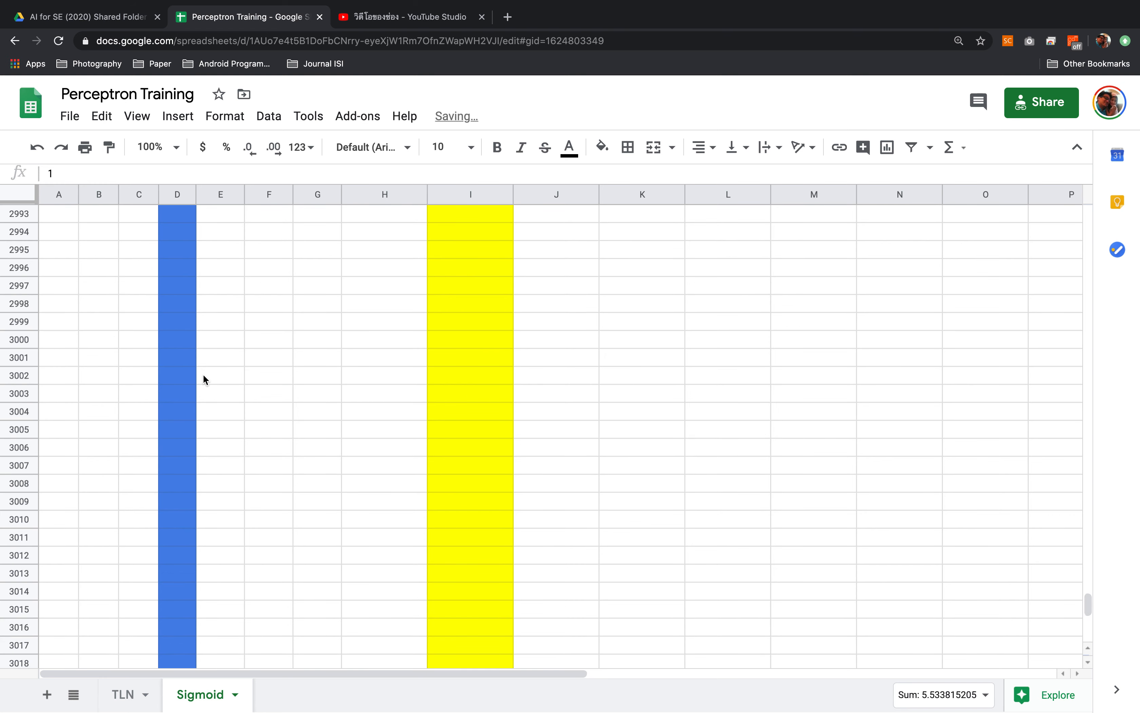
pyautogui.scroll(20, 203, 375)
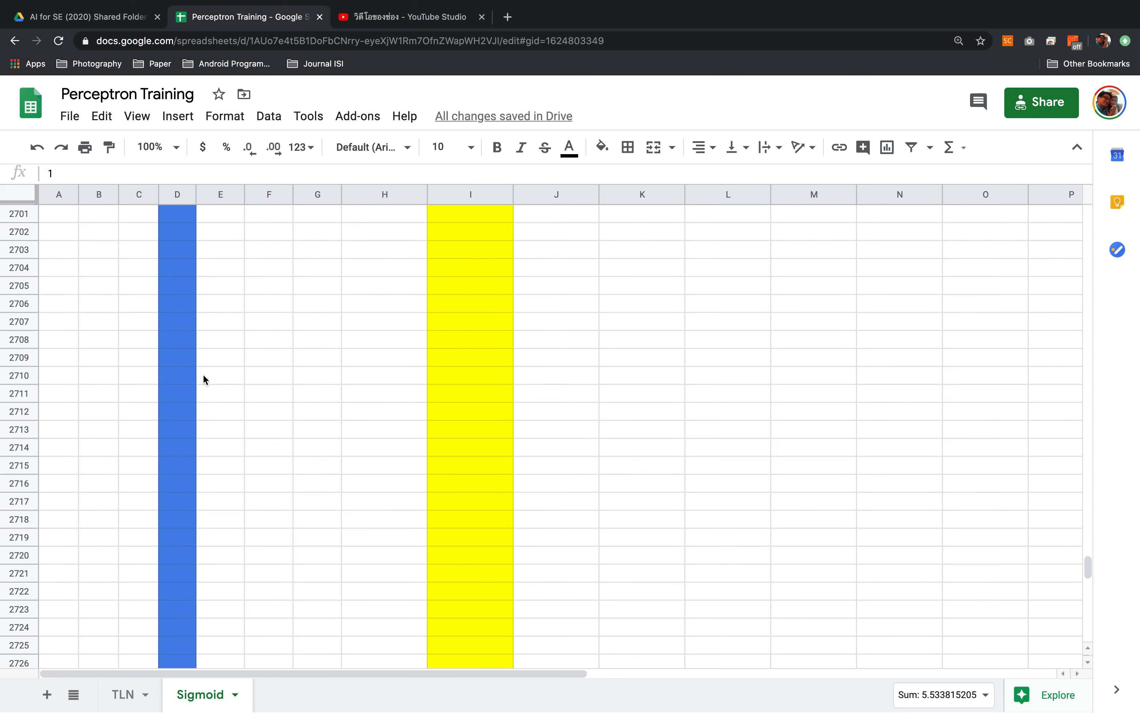
pyautogui.scroll(20, 203, 379)
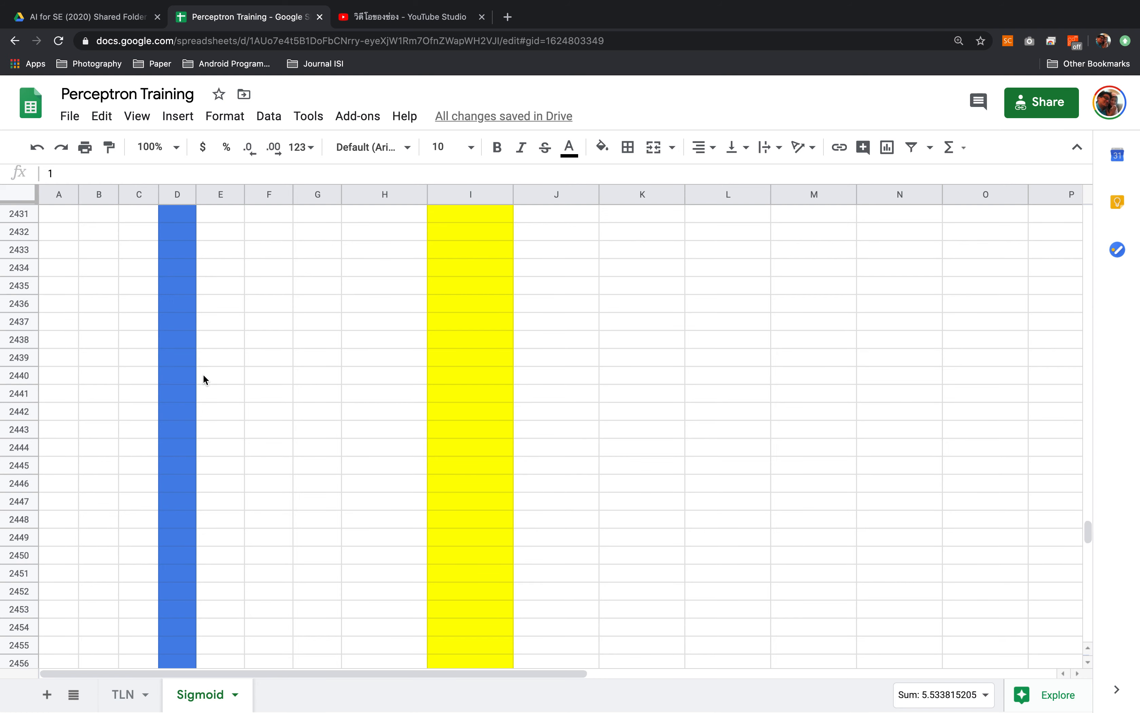
pyautogui.scroll(20, 203, 388)
pyautogui.scroll(20, 203, 389)
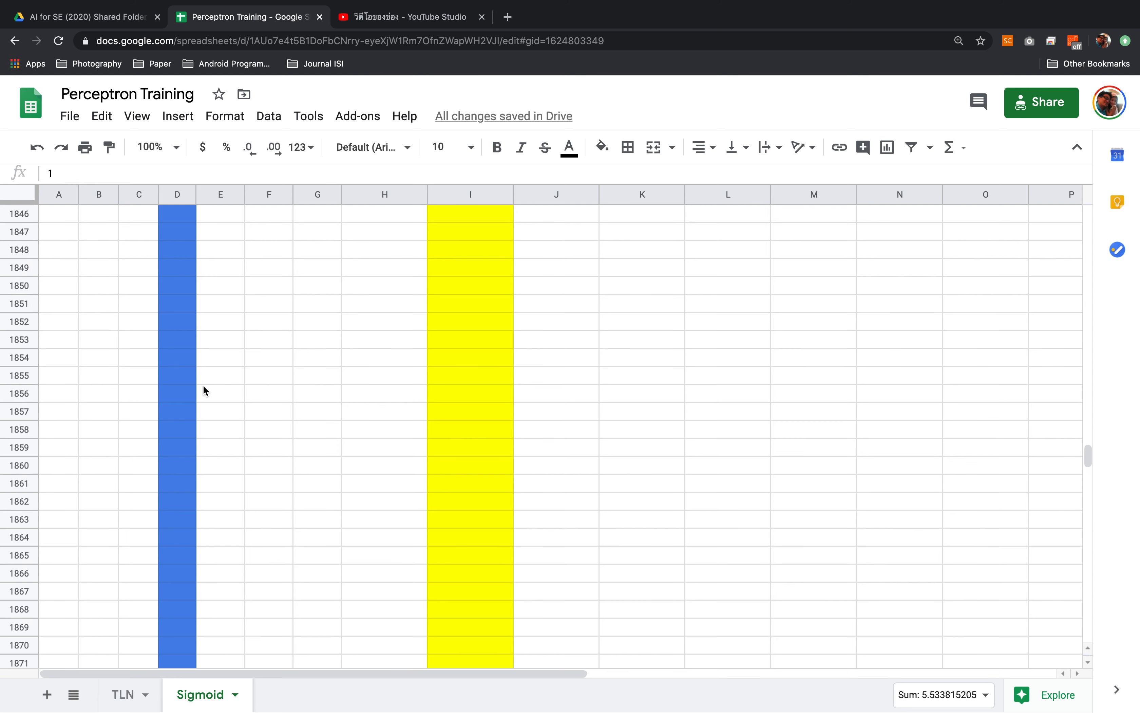
pyautogui.scroll(1, 213, 398)
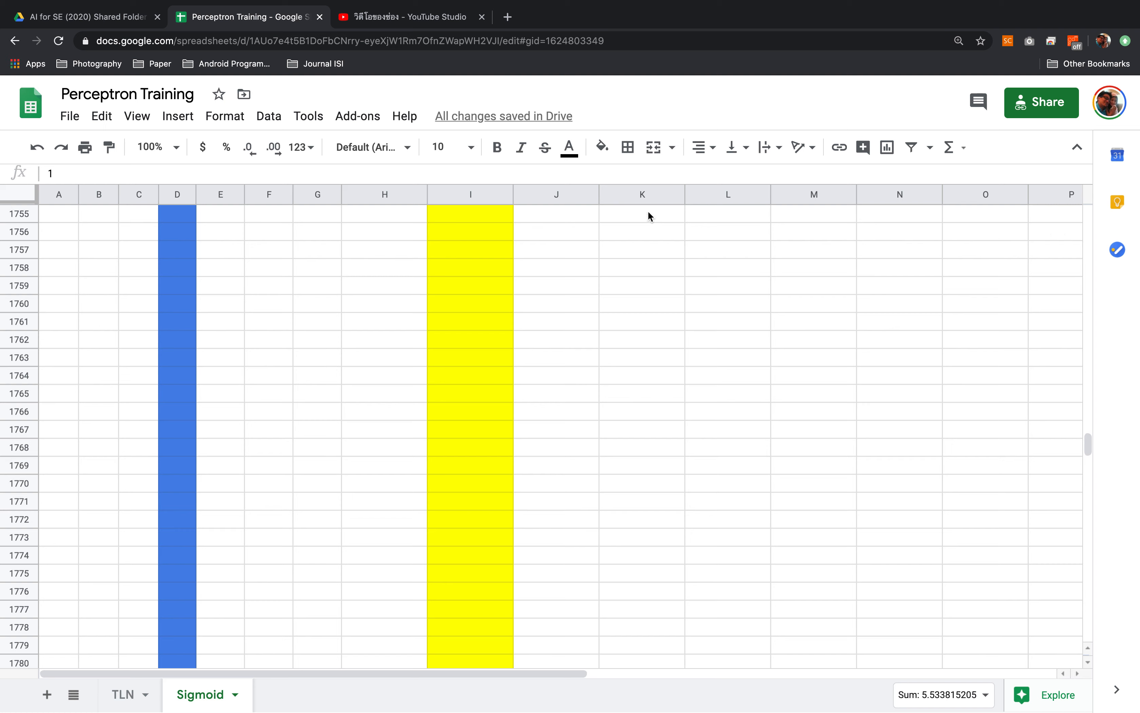
pyautogui.scroll(1, 143, 303)
pyautogui.scroll(20, 143, 303)
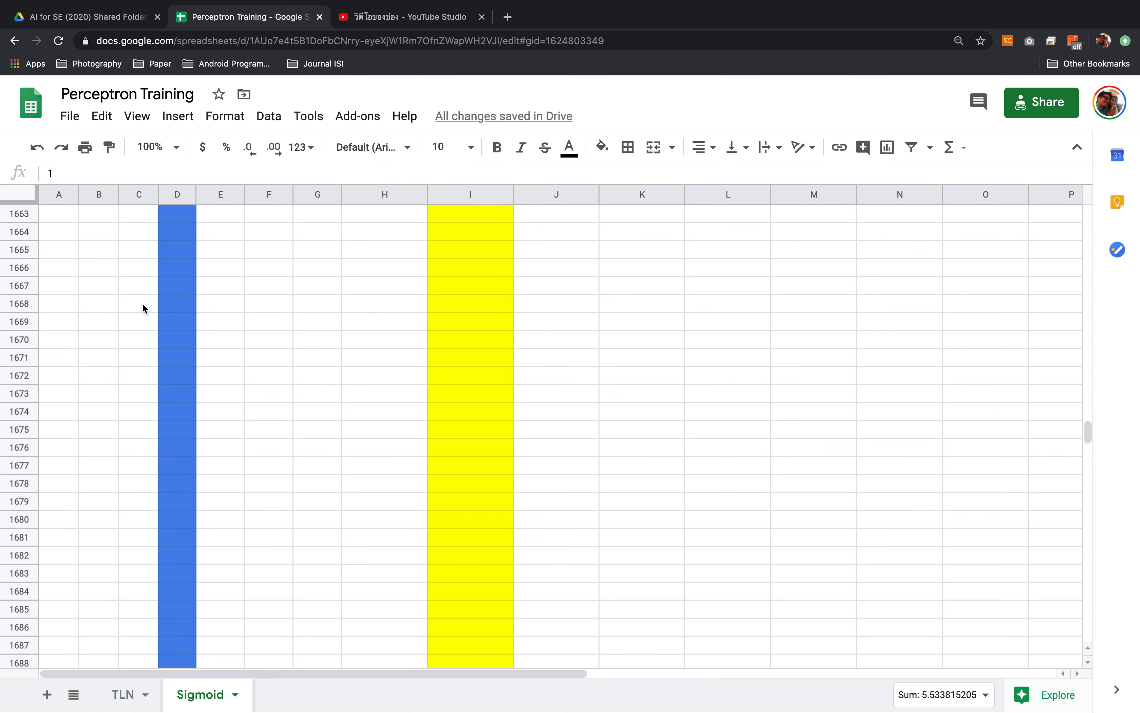
pyautogui.click(133, 348)
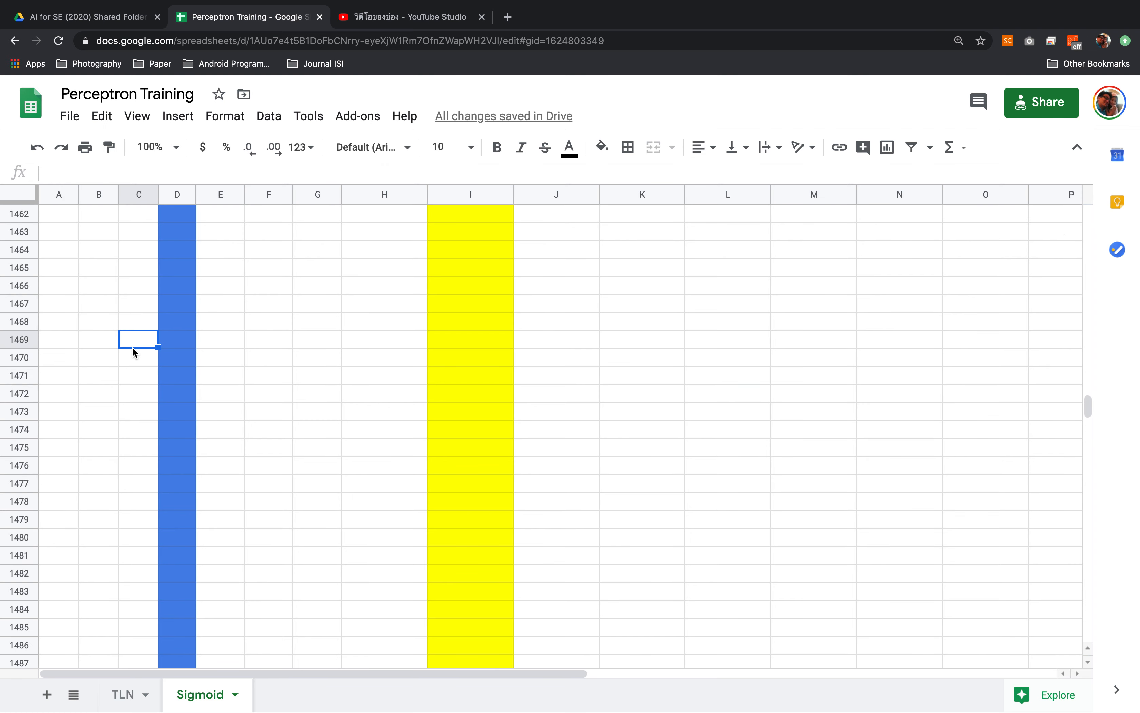
pyautogui.press('super+Up')
pyautogui.press('Left')
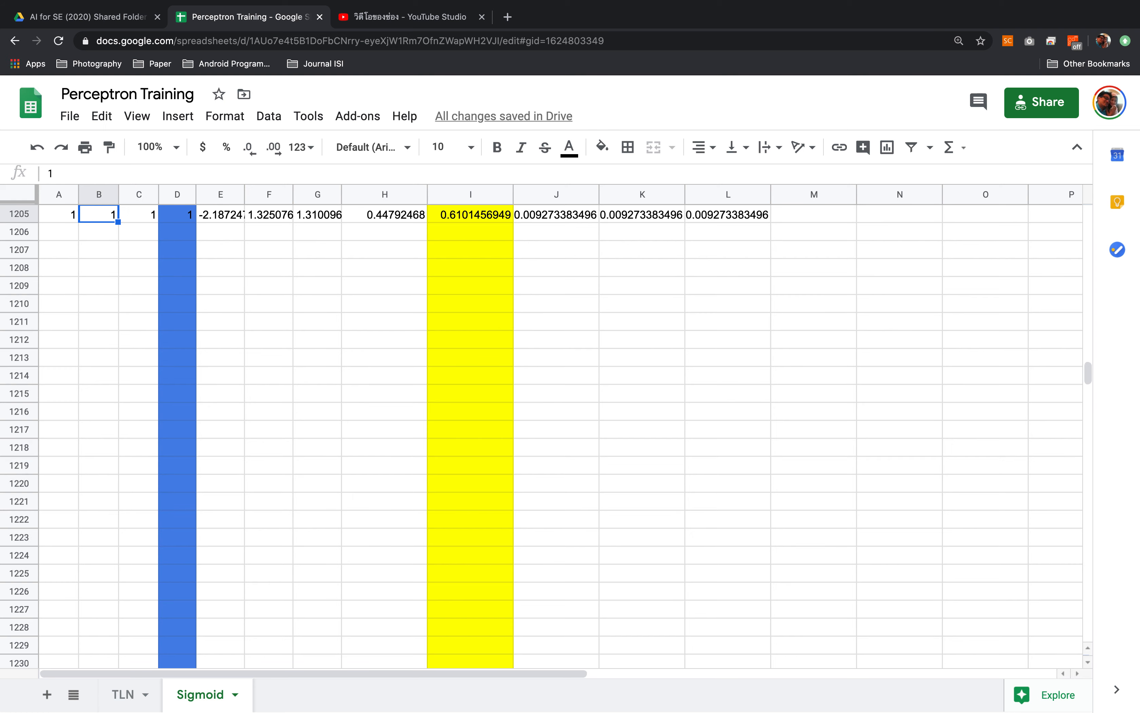
pyautogui.press('Left')
pyautogui.press('super+Up')
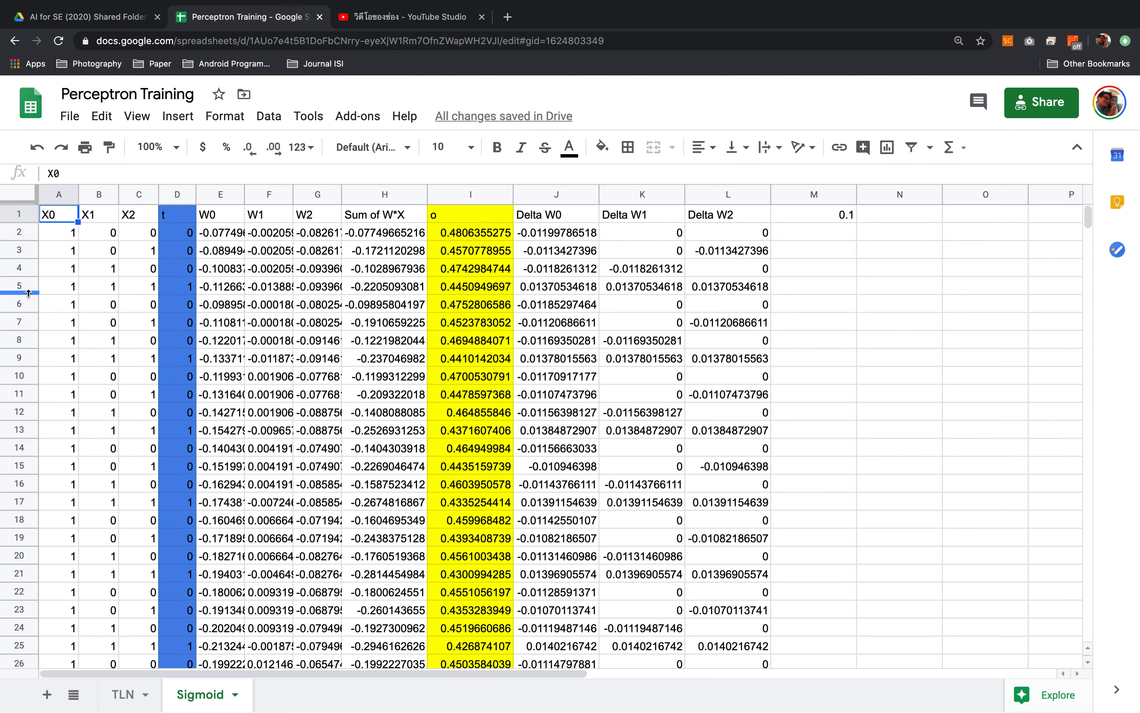
# Step: Copy training rows 6 to 1205 and paste them beneath the table, starting at cell A1206
pyautogui.click(20, 302)
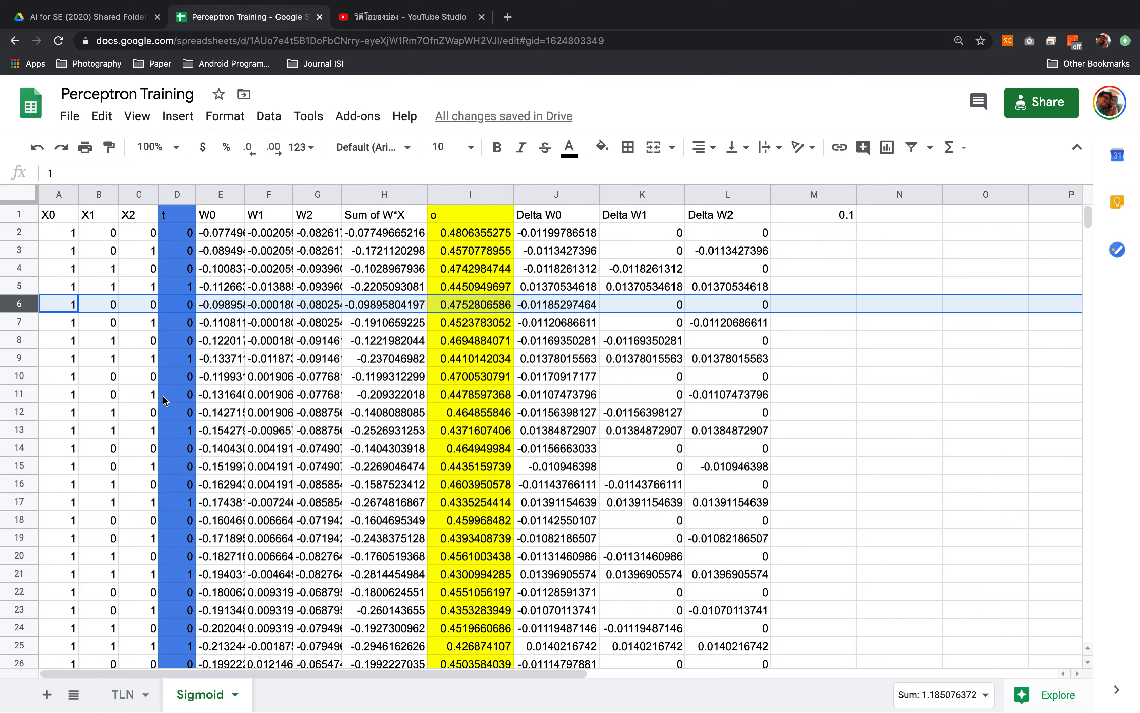
pyautogui.scroll(-20, 162, 395)
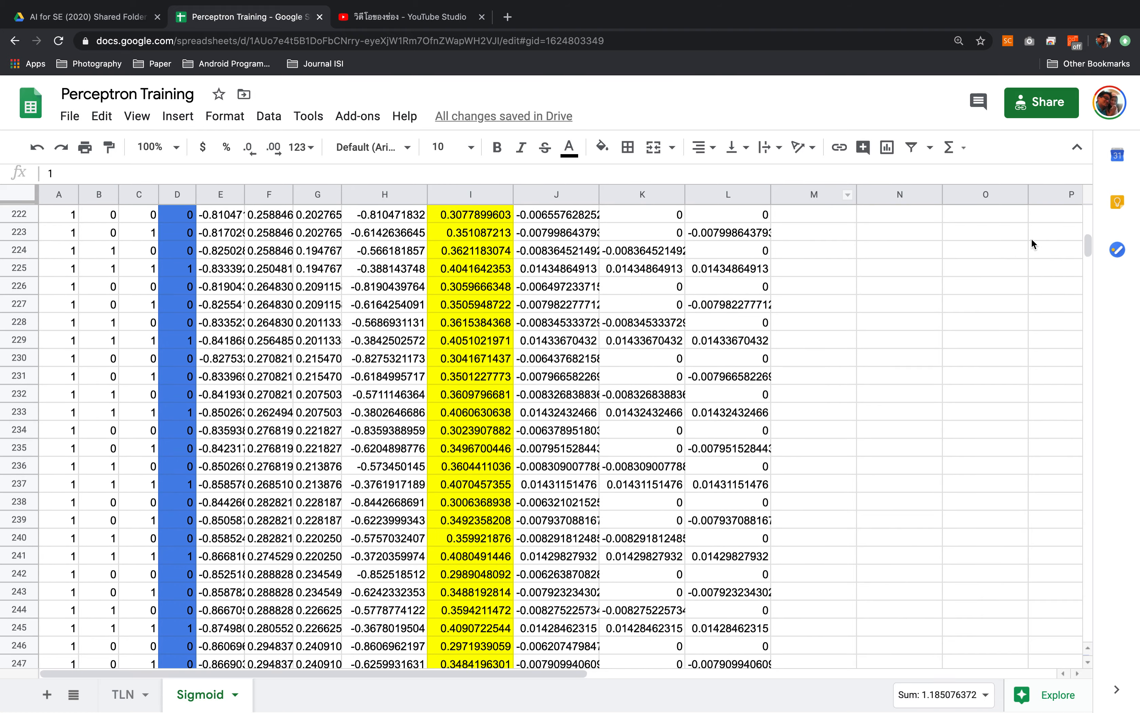
pyautogui.moveTo(1086, 240); pyautogui.dragTo(1093, 366)
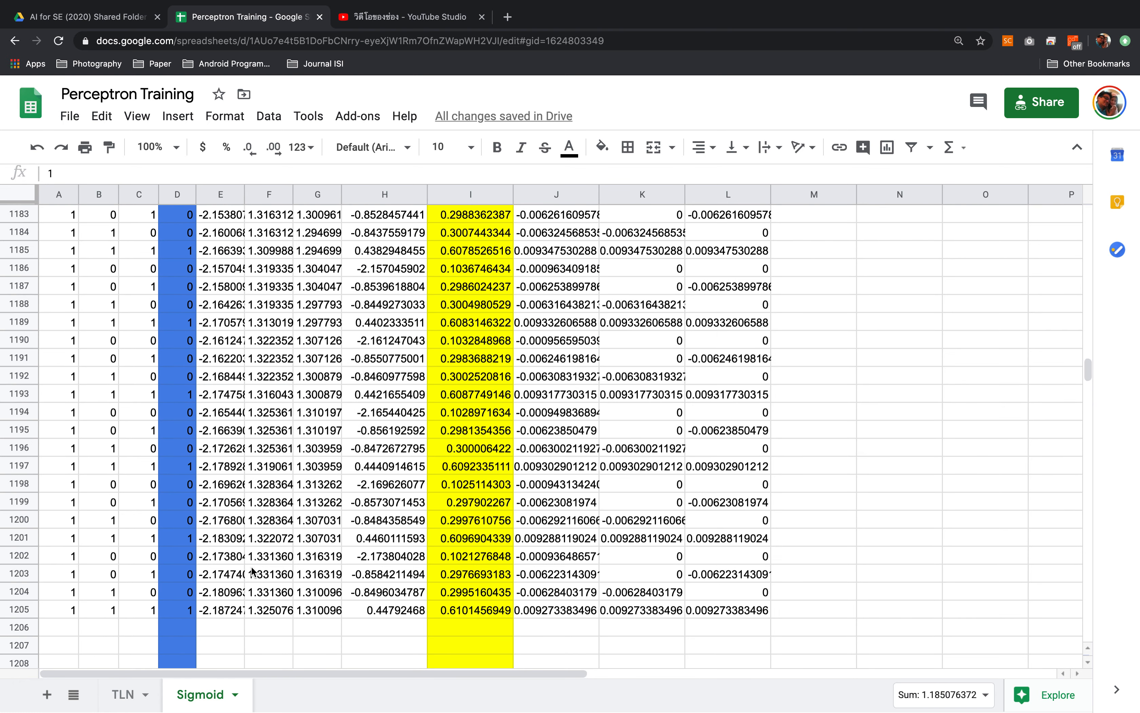
pyautogui.keyDown('shift'); pyautogui.click(25, 608); pyautogui.keyUp('shift')
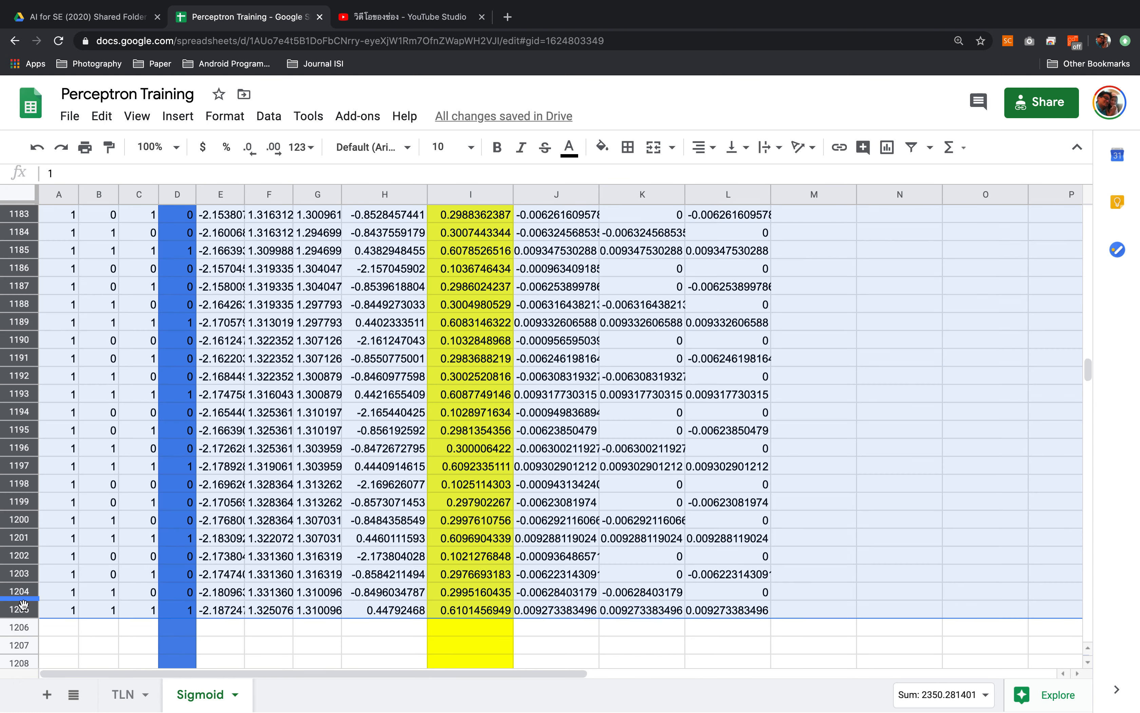
pyautogui.hotkey('ctrl', 'c')
pyautogui.click(61, 625)
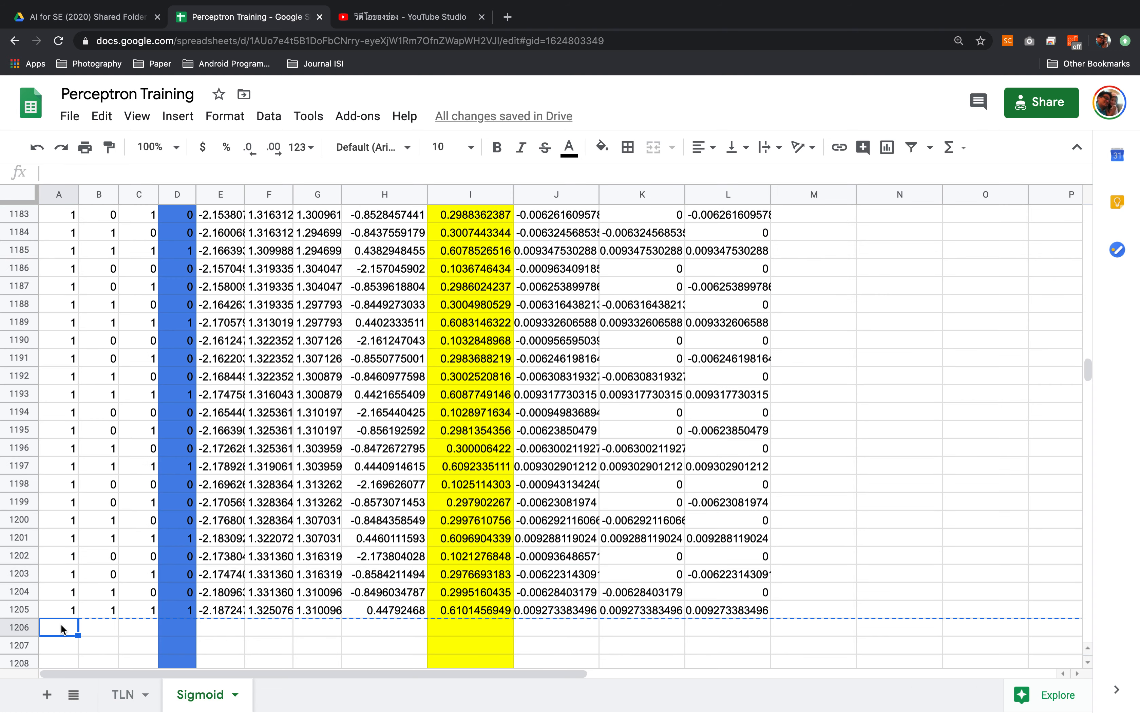
pyautogui.hotkey('ctrl', 'v')
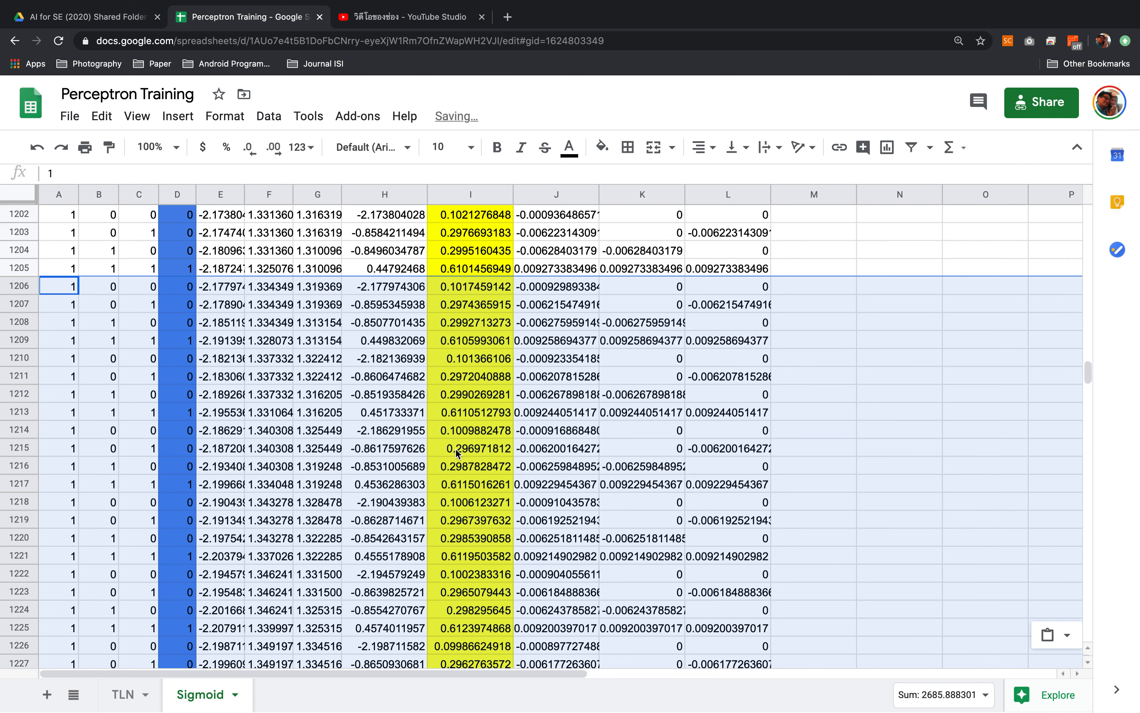
# Step: Paste the copied block of training rows again directly beneath the table's last filled row, starting at cell A2406
pyautogui.moveTo(1088, 370); pyautogui.dragTo(1083, 525)
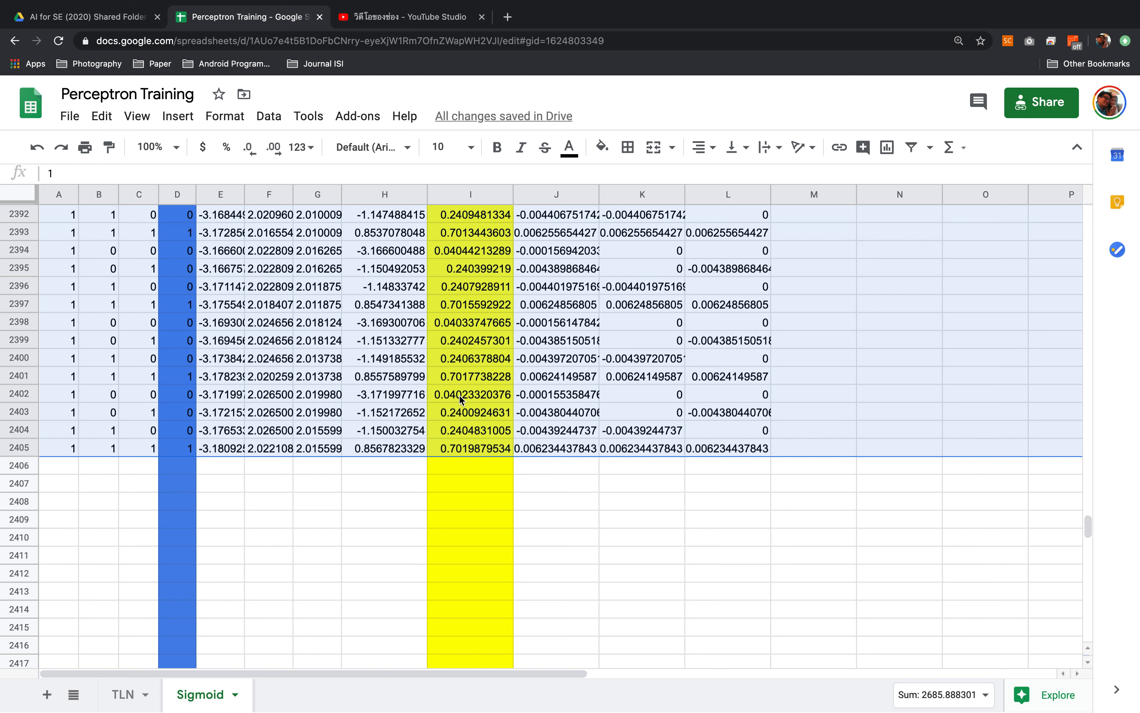
pyautogui.click(464, 412)
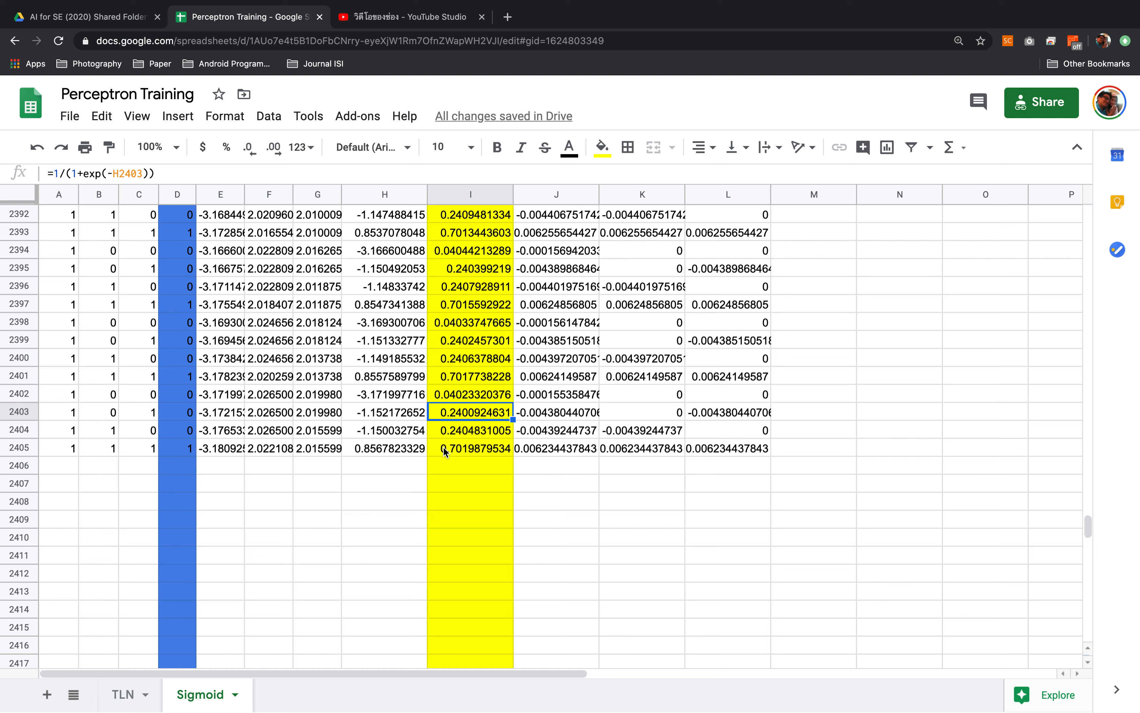
pyautogui.click(51, 469)
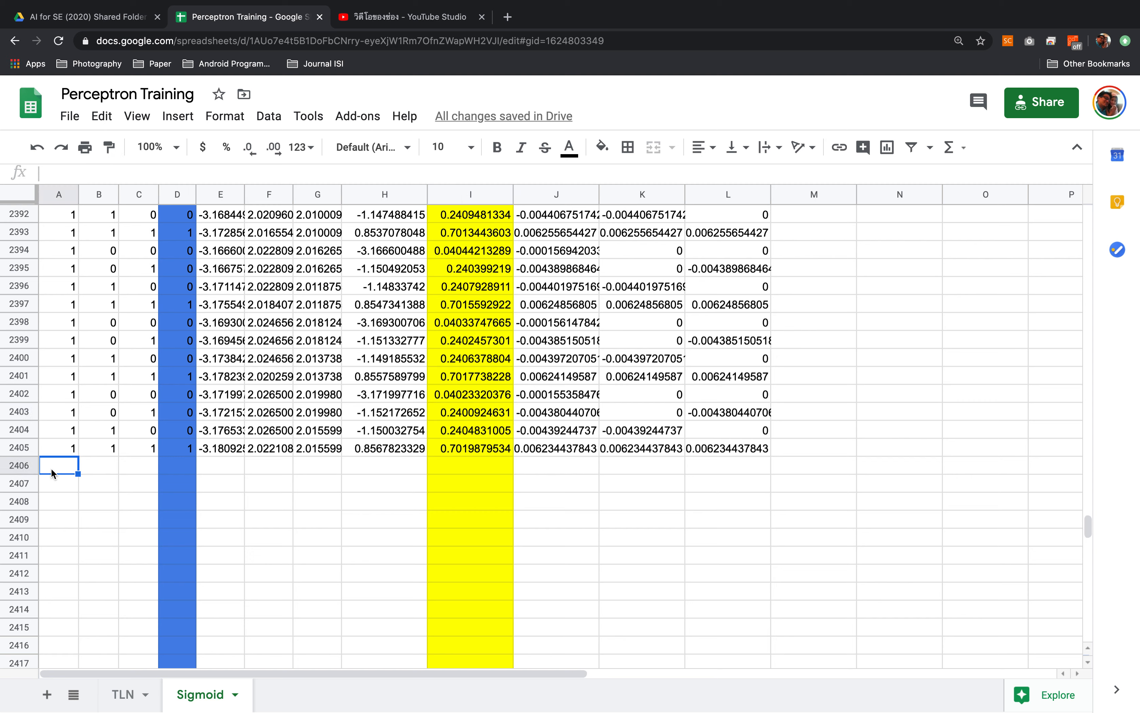
pyautogui.press('super+v')
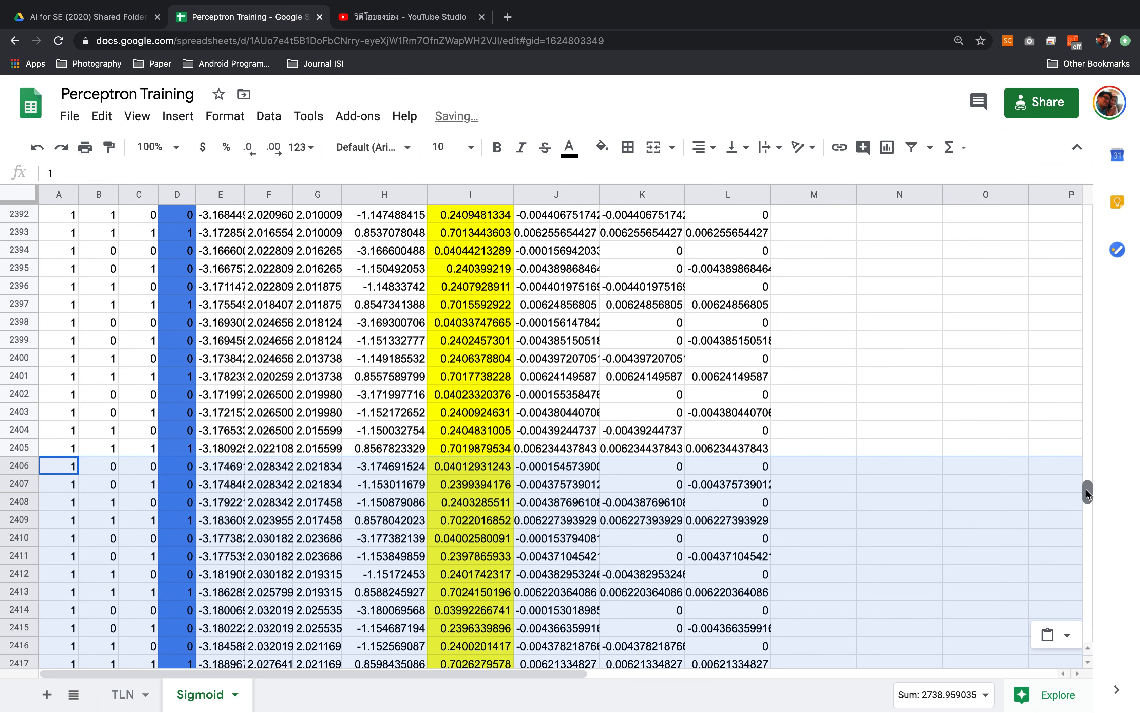
# Step: Examine the outputs against their targets in the extended training table, down to the last row 3605
pyautogui.scroll(4, 1086, 488)
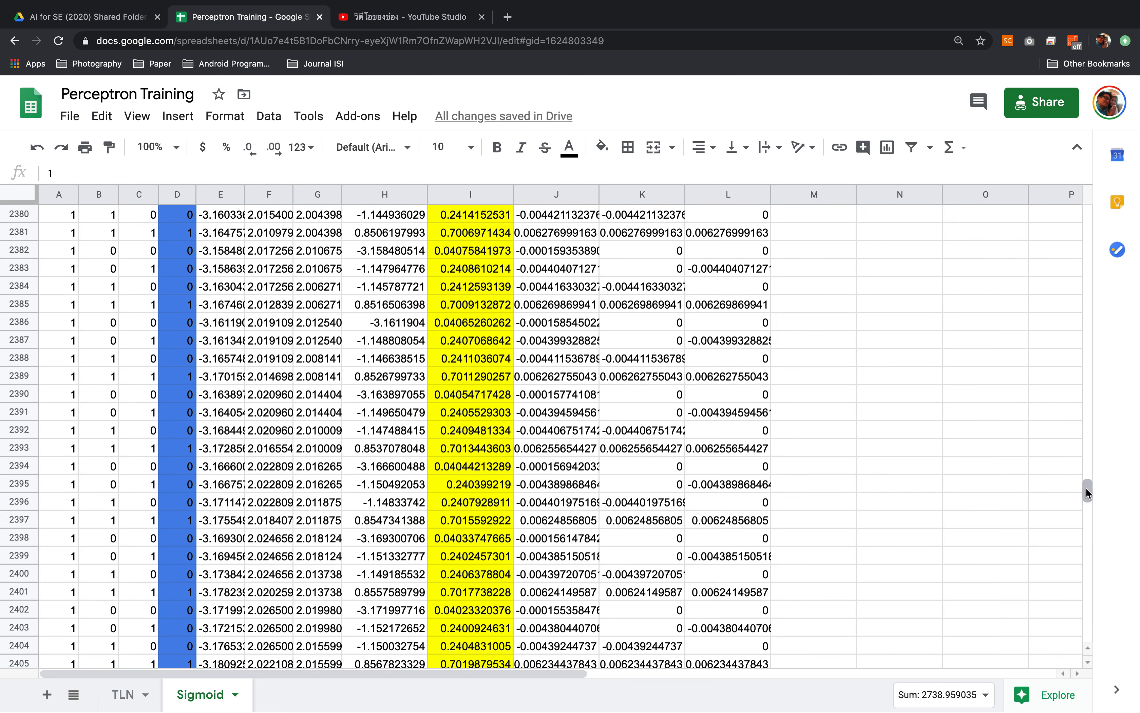
pyautogui.moveTo(1086, 490); pyautogui.dragTo(1087, 639)
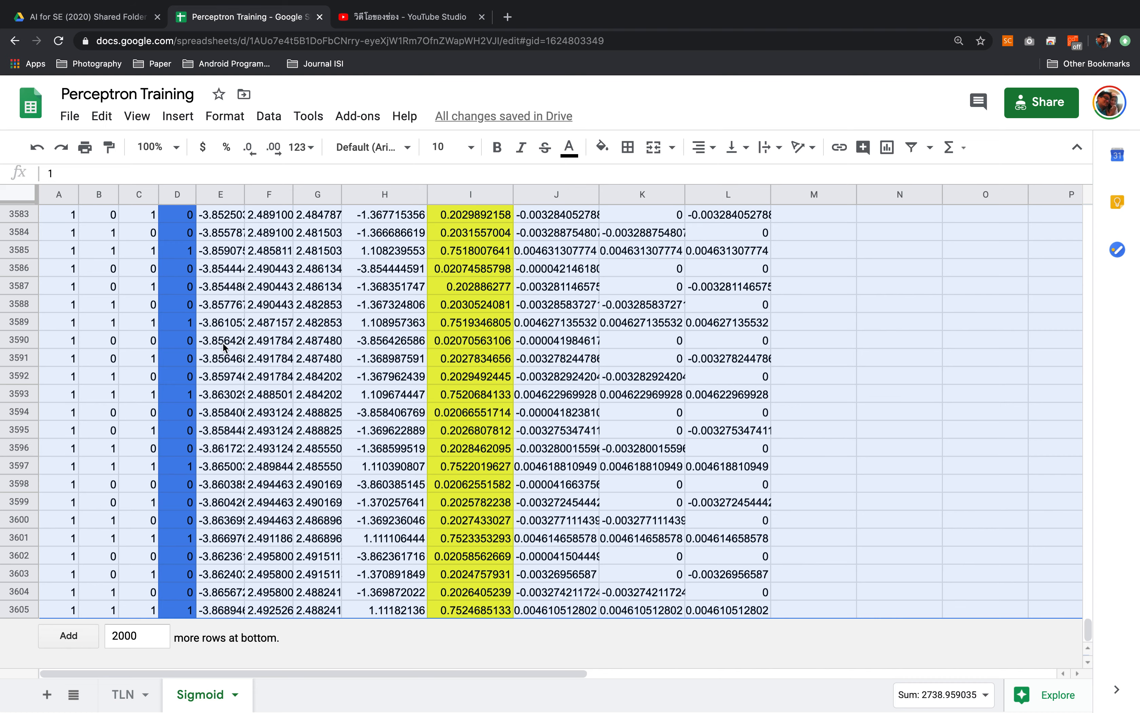
pyautogui.moveTo(668, 1)
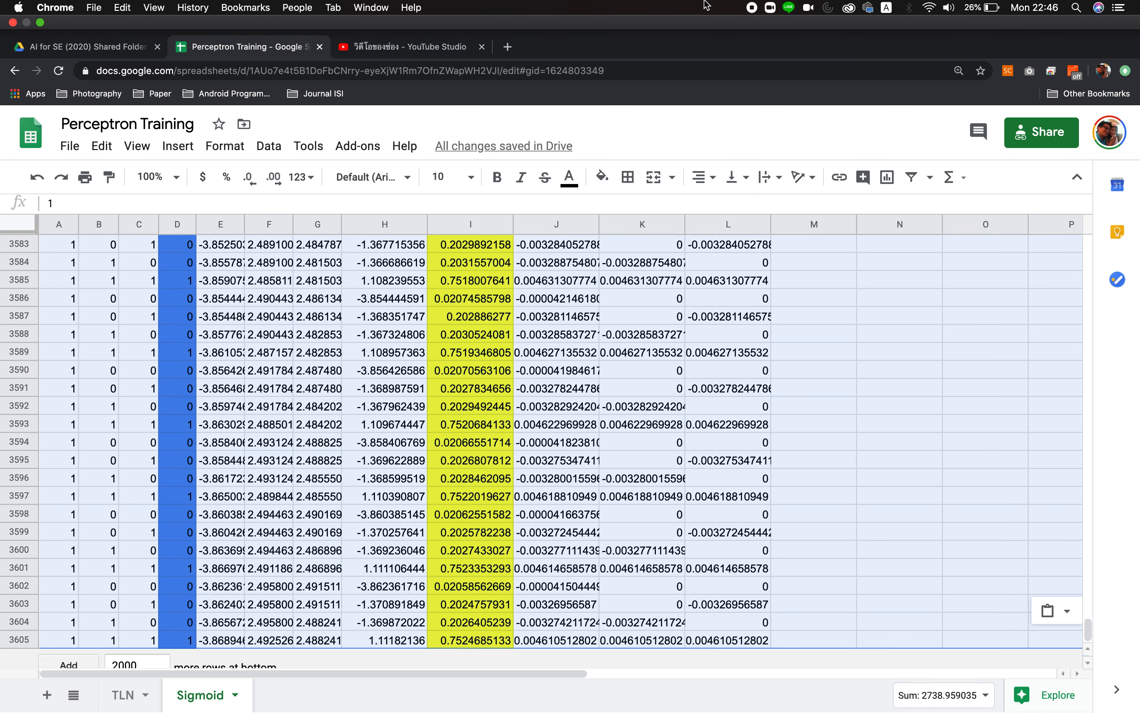